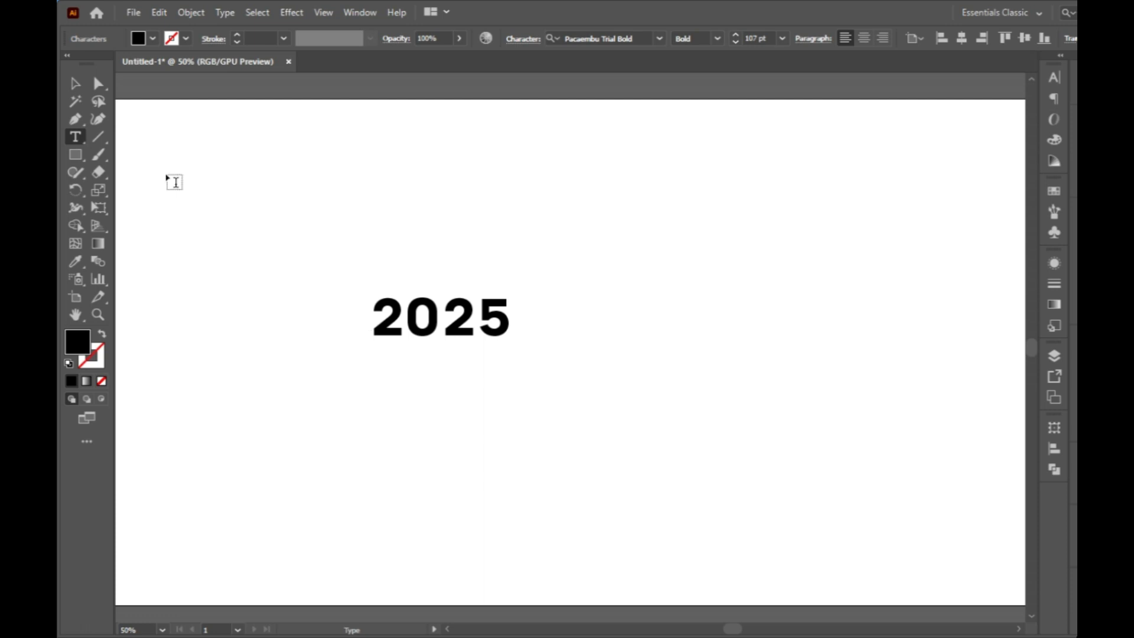
Enlarge the 2025 text to about 383 pt and convert it to outlines
{"action": "left_click", "coordinate": [78, 84]}
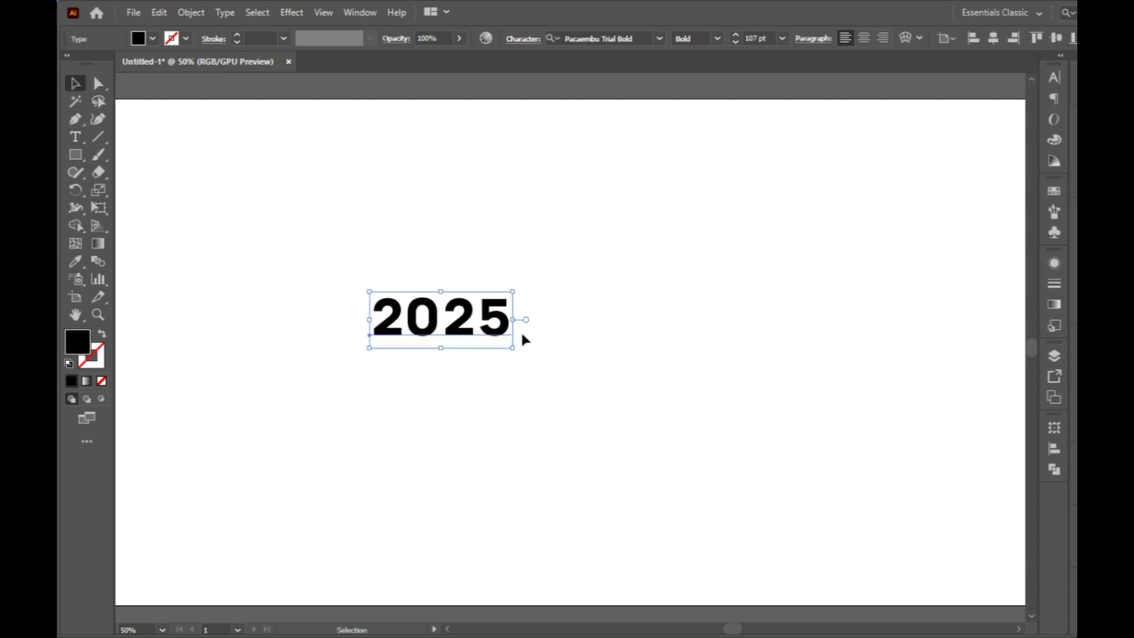
{"action": "left_click_drag", "start_coordinate": [516, 320], "coordinate": [571, 324]}
{"action": "right_click", "coordinate": [573, 324]}
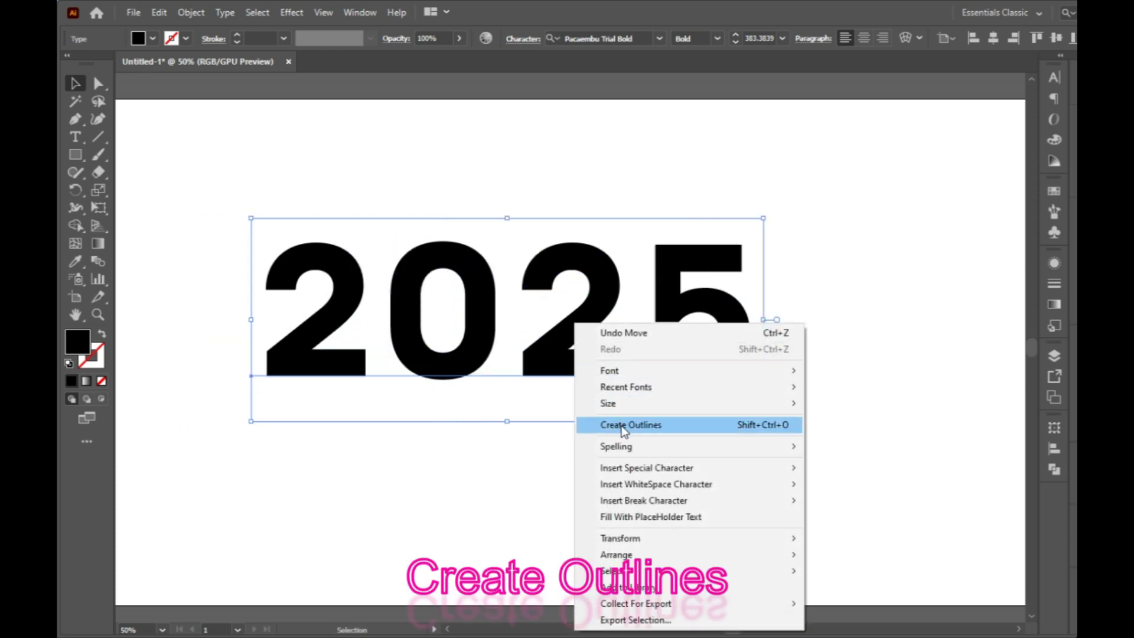
{"action": "left_click", "coordinate": [623, 425]}
Ungroup the outlined 2025 so each digit is a separate object
{"action": "right_click", "coordinate": [595, 271]}
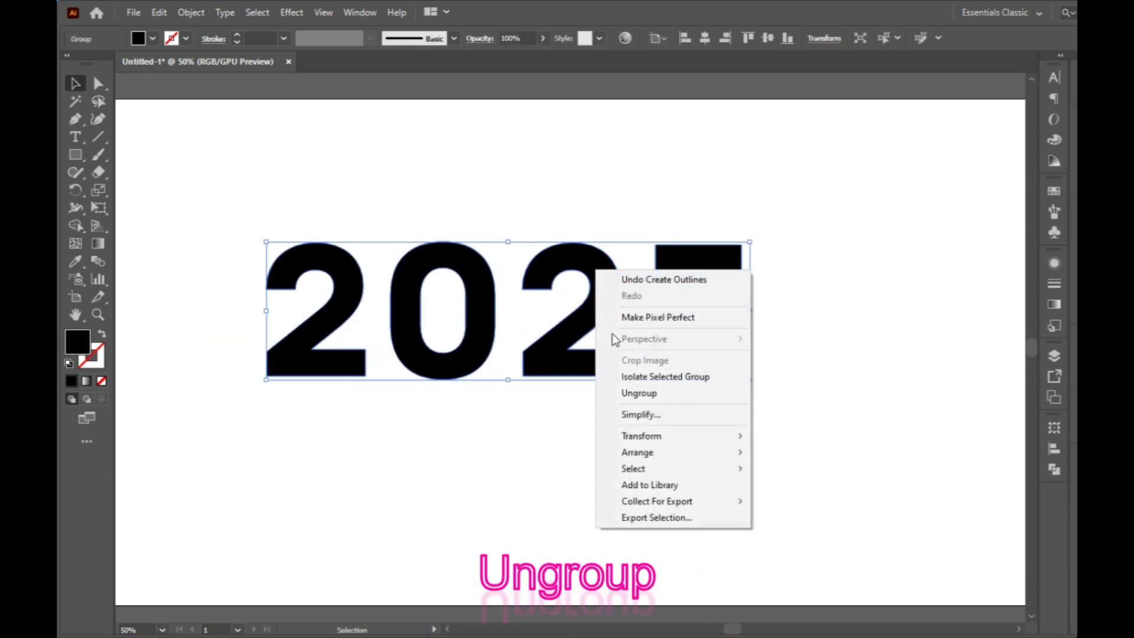
{"action": "left_click", "coordinate": [630, 392]}
{"action": "left_click", "coordinate": [568, 409]}
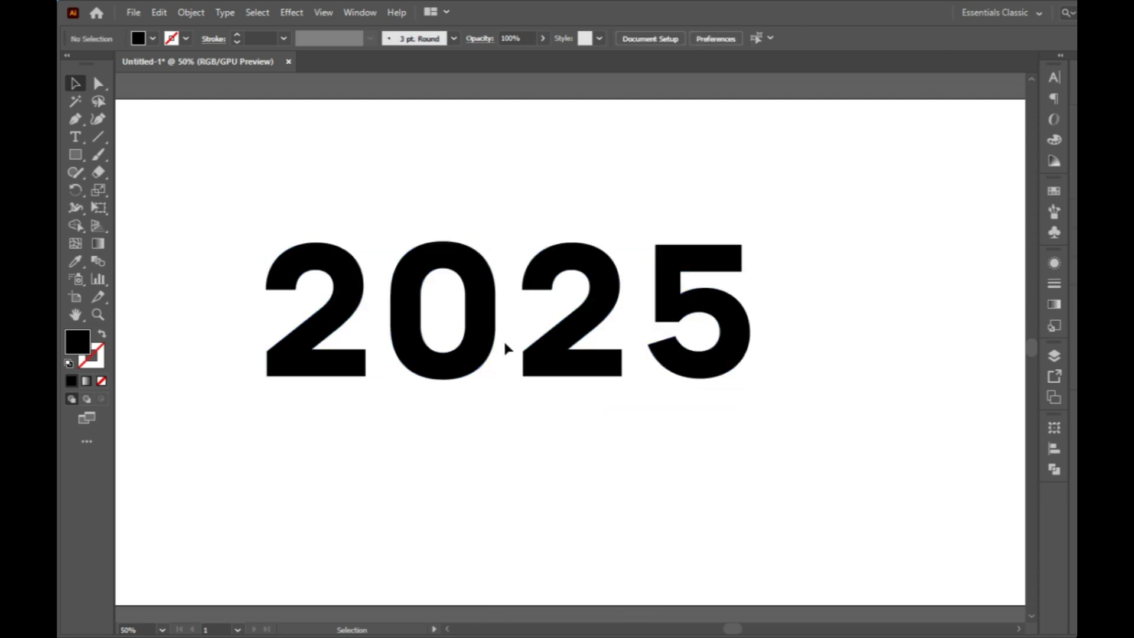
Move the 0, the second 2 and the 5 closer together so that each digit overlaps its neighbour
{"action": "left_click", "coordinate": [486, 319]}
{"action": "left_click_drag", "start_coordinate": [486, 319], "coordinate": [451, 319]}
{"action": "left_click_drag", "start_coordinate": [587, 332], "coordinate": [506, 331]}
{"action": "left_click_drag", "start_coordinate": [723, 322], "coordinate": [623, 322]}
Scale all four overlapping digits up together and reposition them near the middle of the artboard
{"action": "left_click_drag", "start_coordinate": [298, 225], "coordinate": [722, 425]}
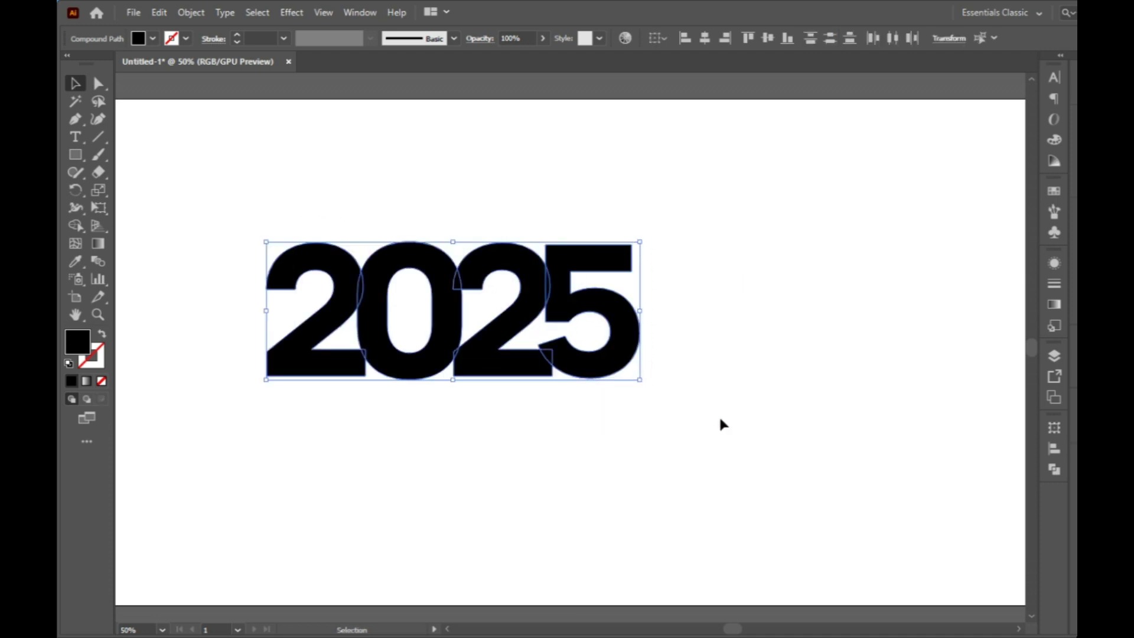
{"action": "left_click_drag", "start_coordinate": [640, 313], "coordinate": [896, 366]}
{"action": "left_click_drag", "start_coordinate": [710, 347], "coordinate": [684, 358]}
{"action": "left_click", "coordinate": [513, 511]}
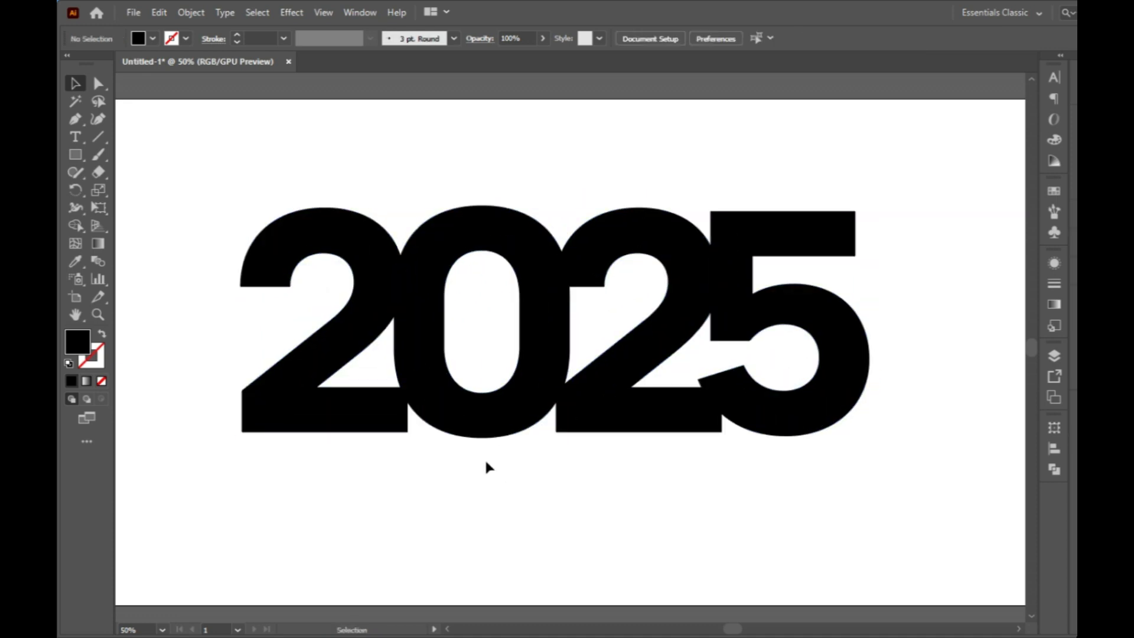
Create a 10 px offset path with miter joins around the 0 and cut the offset copy to the clipboard
{"action": "left_click", "coordinate": [455, 413]}
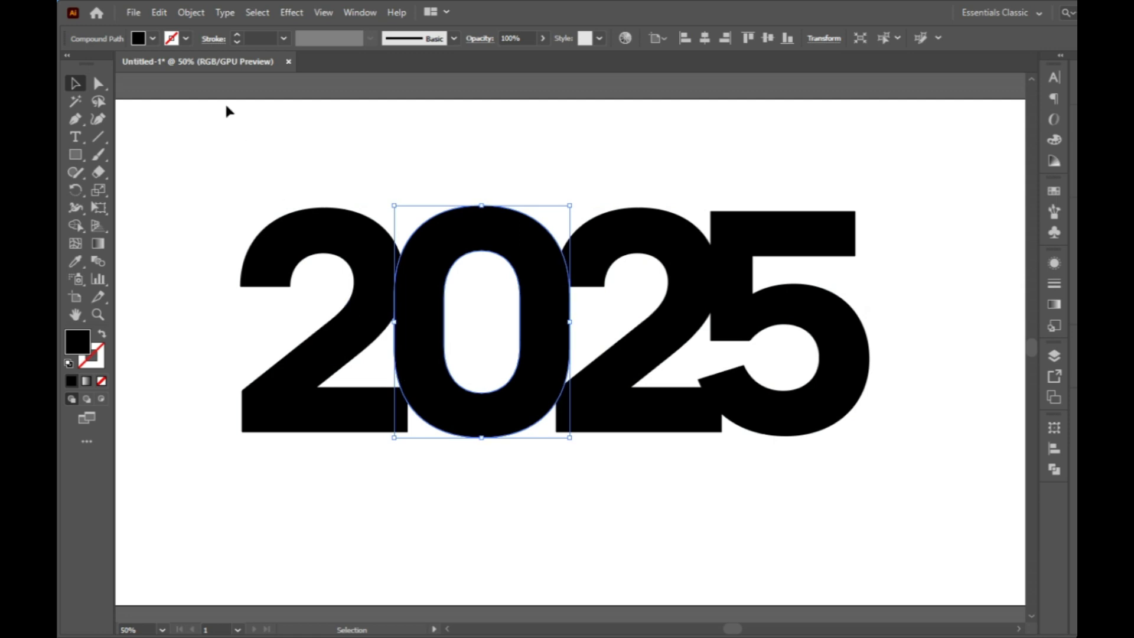
{"action": "left_click", "coordinate": [191, 12]}
{"action": "mouse_move", "coordinate": [201, 366]}
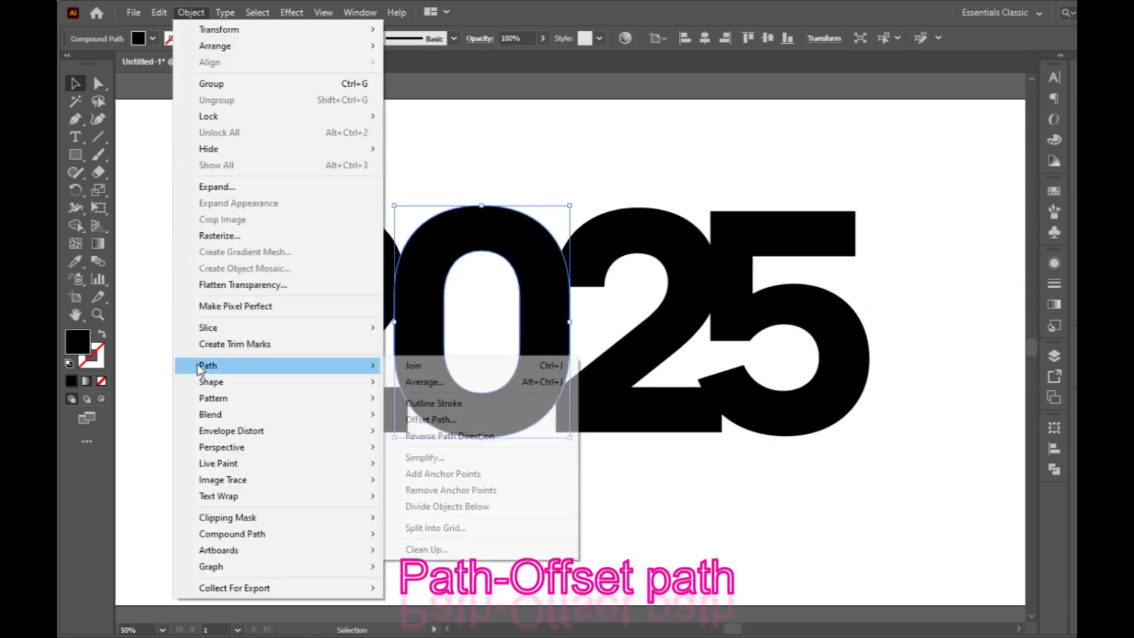
{"action": "left_click", "coordinate": [458, 420]}
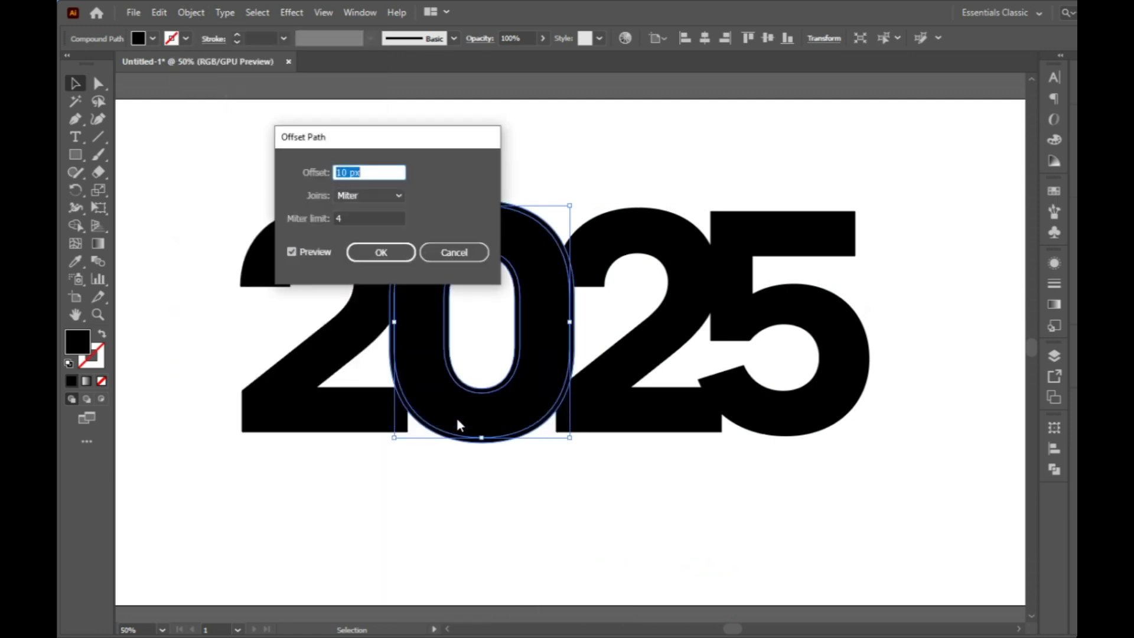
{"action": "left_click", "coordinate": [380, 255]}
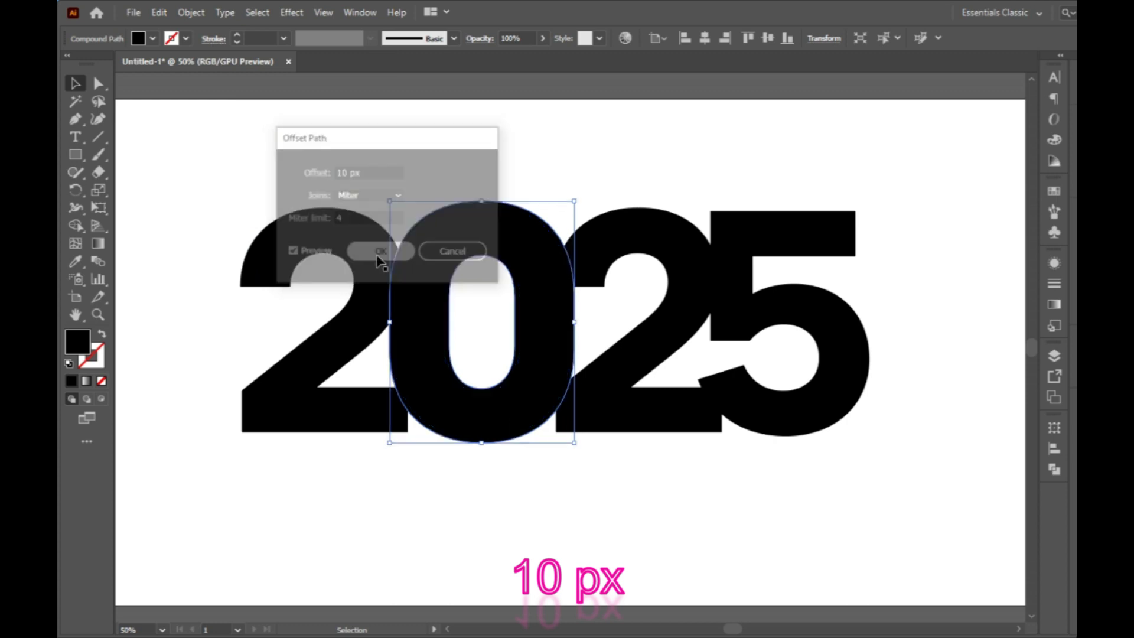
{"action": "left_click", "coordinate": [160, 12]}
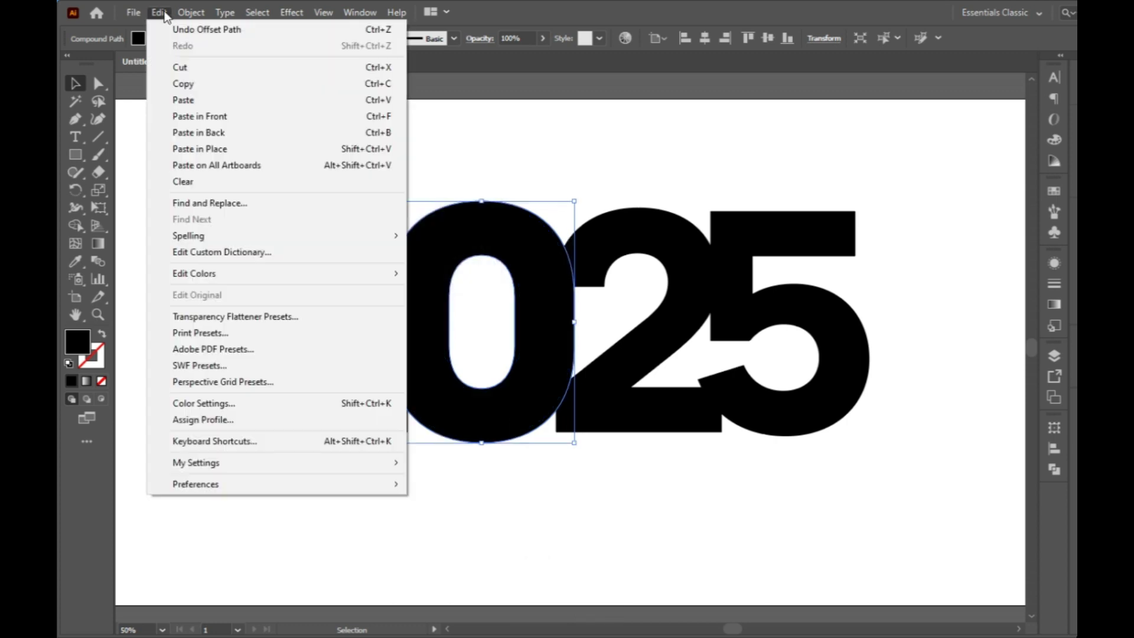
{"action": "left_click", "coordinate": [175, 67]}
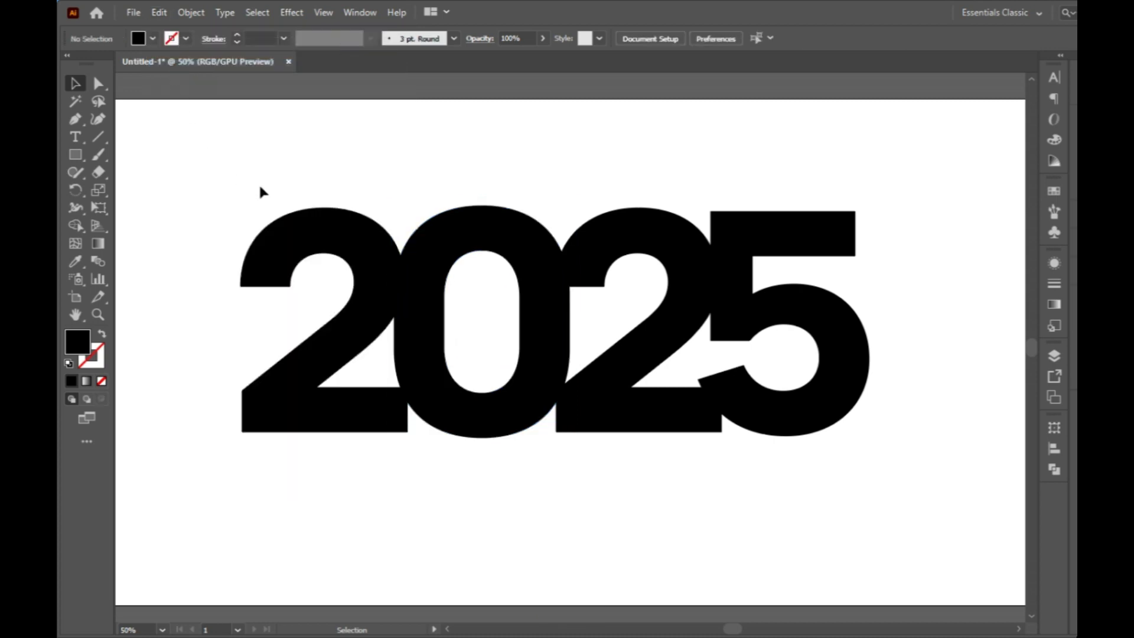
Group the two 2 digits together
{"action": "left_click", "coordinate": [331, 244]}
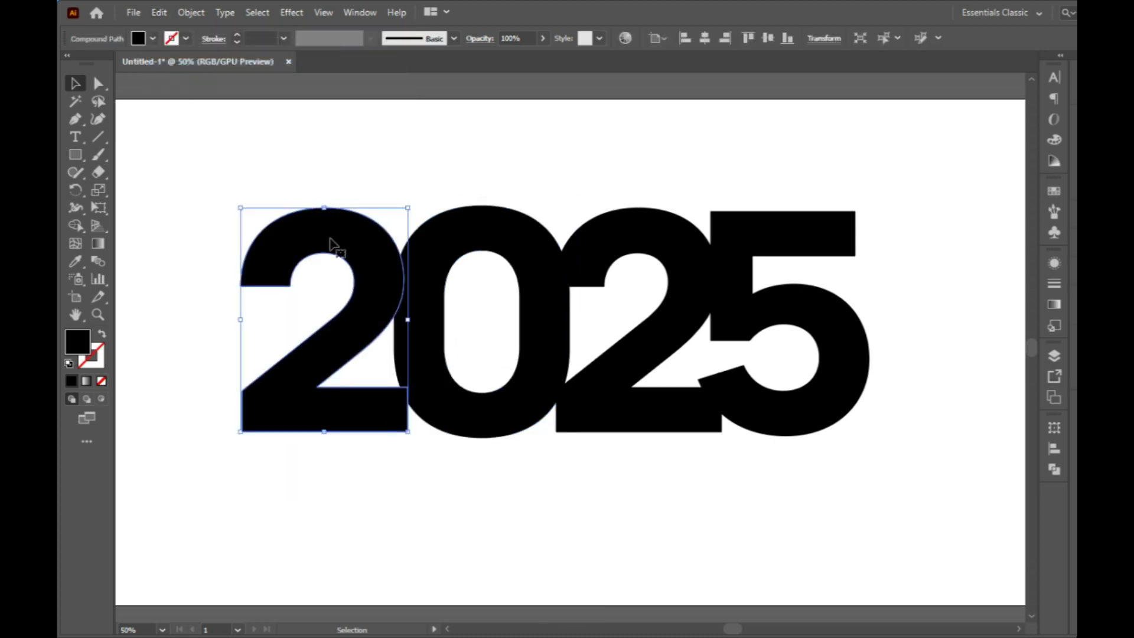
{"action": "left_click", "coordinate": [614, 251], "text": "shift"}
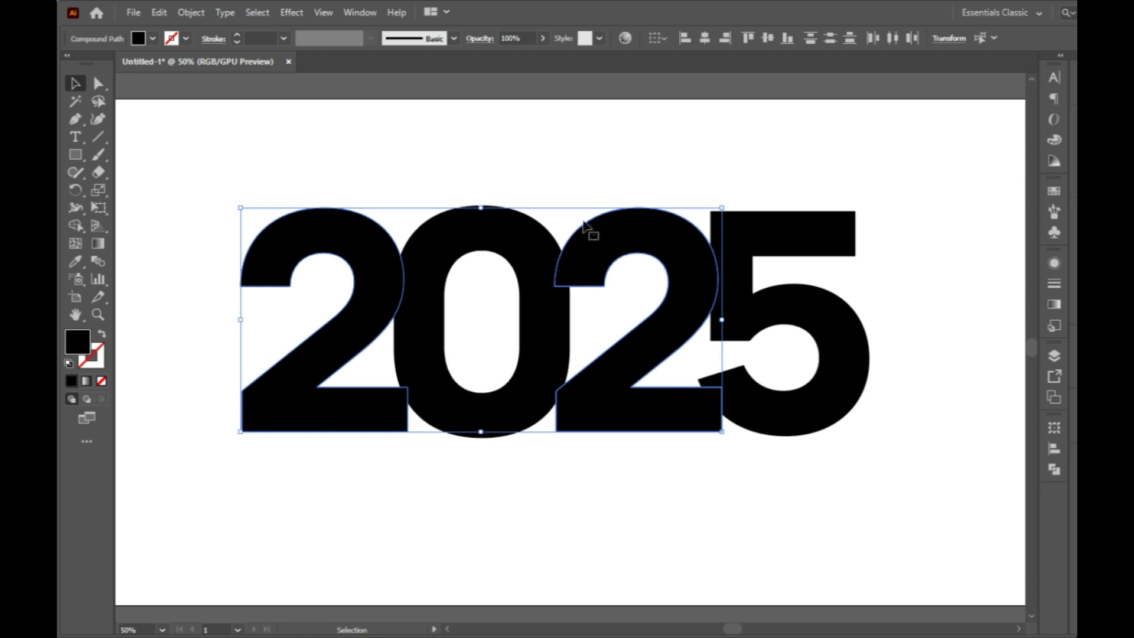
{"action": "left_click", "coordinate": [191, 12]}
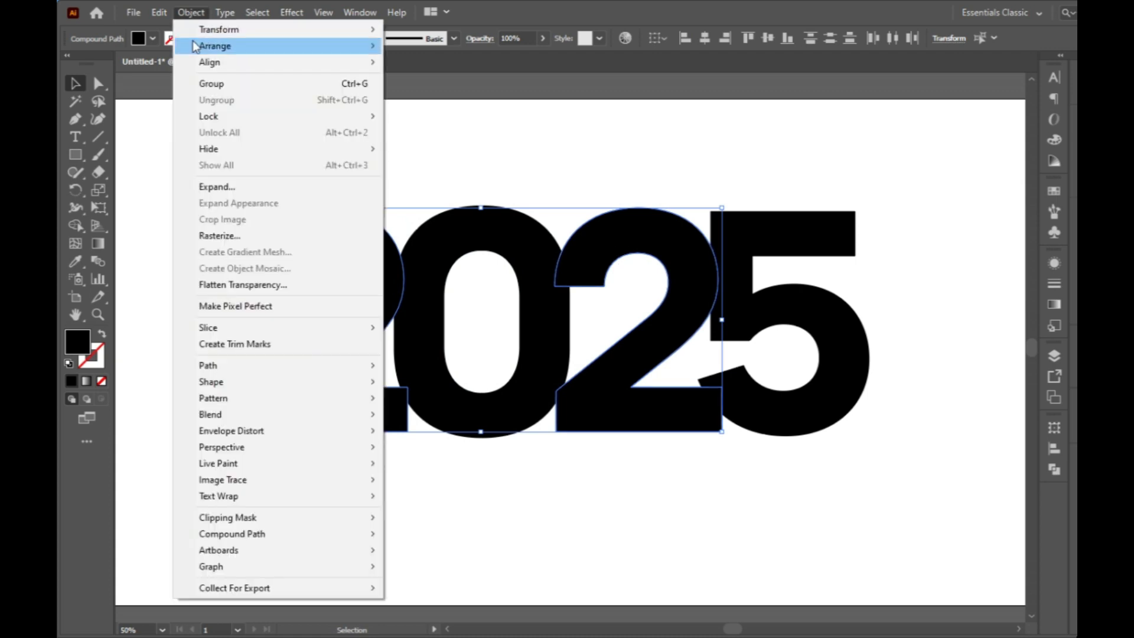
{"action": "left_click", "coordinate": [270, 95]}
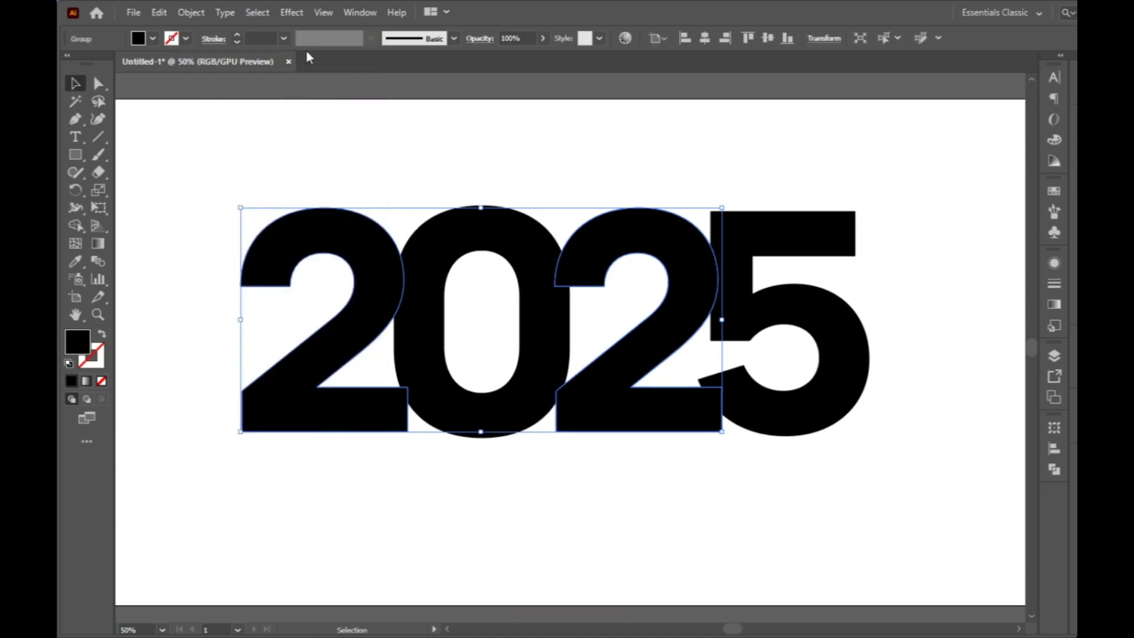
Add an opacity mask to the group of 2s with Clip turned off
{"action": "left_click", "coordinate": [356, 13]}
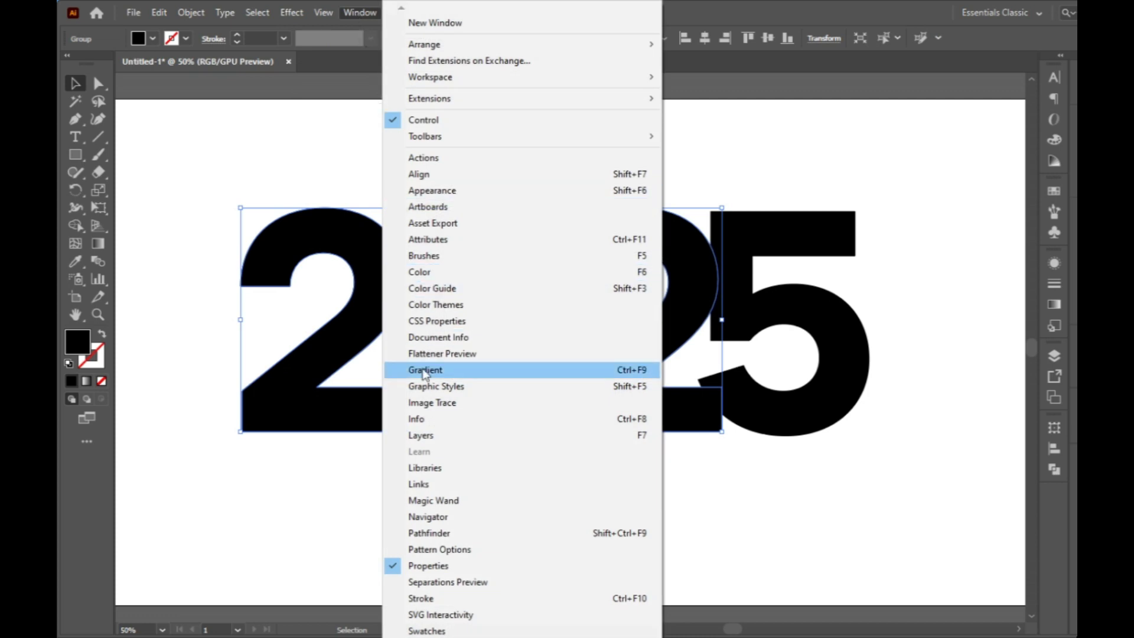
{"action": "scroll", "coordinate": [450, 532], "scroll_direction": "down", "scroll_amount": 3}
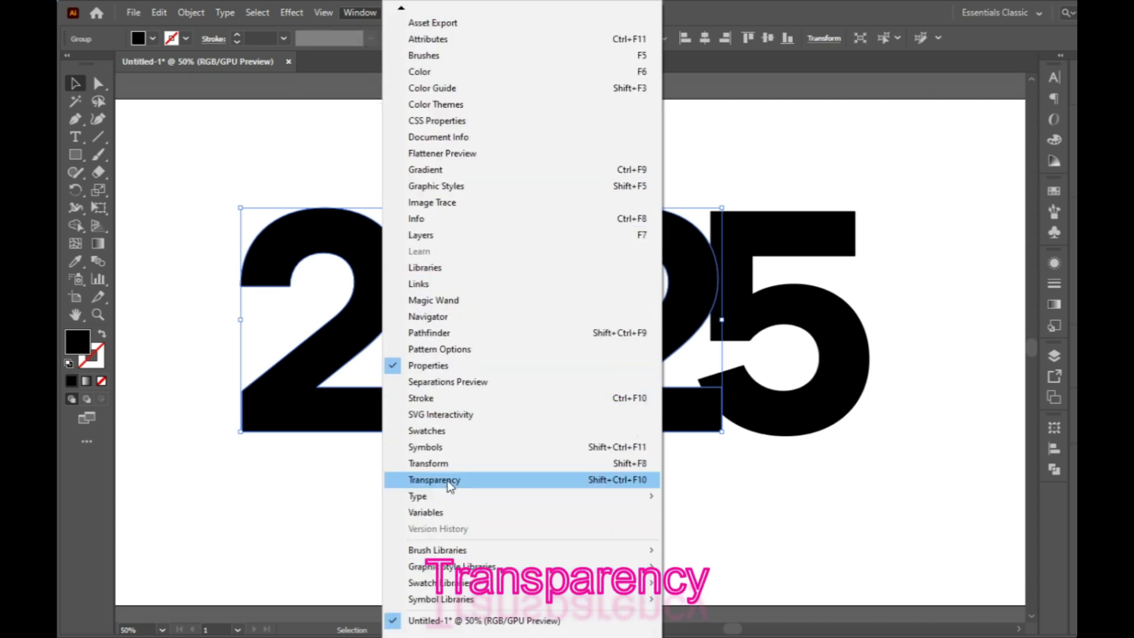
{"action": "left_click", "coordinate": [448, 481]}
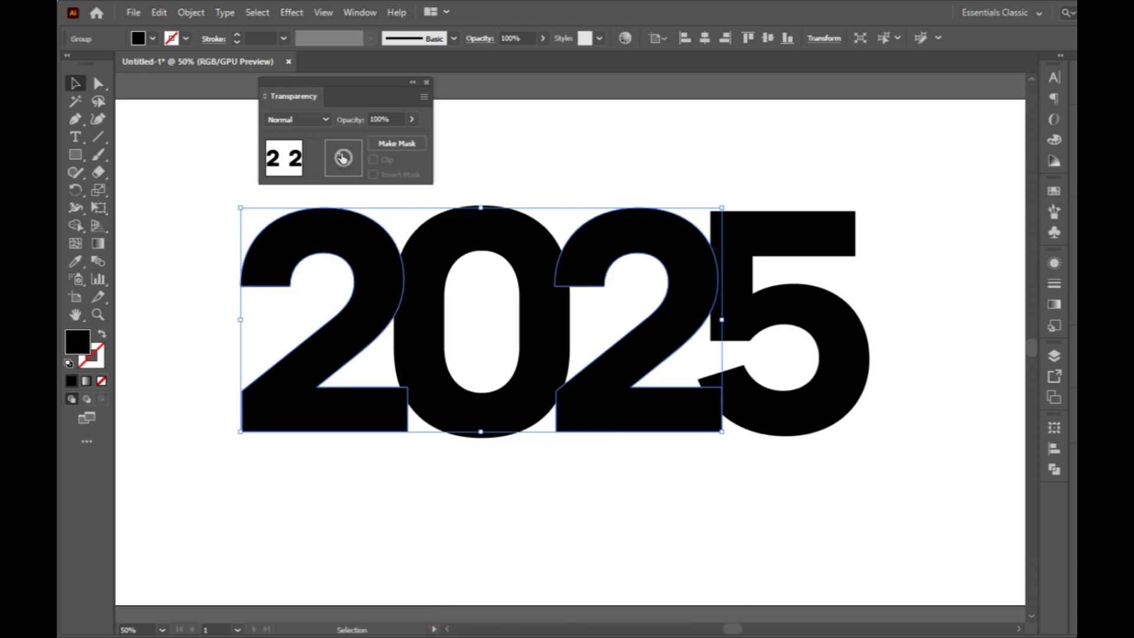
{"action": "double_click", "coordinate": [343, 158]}
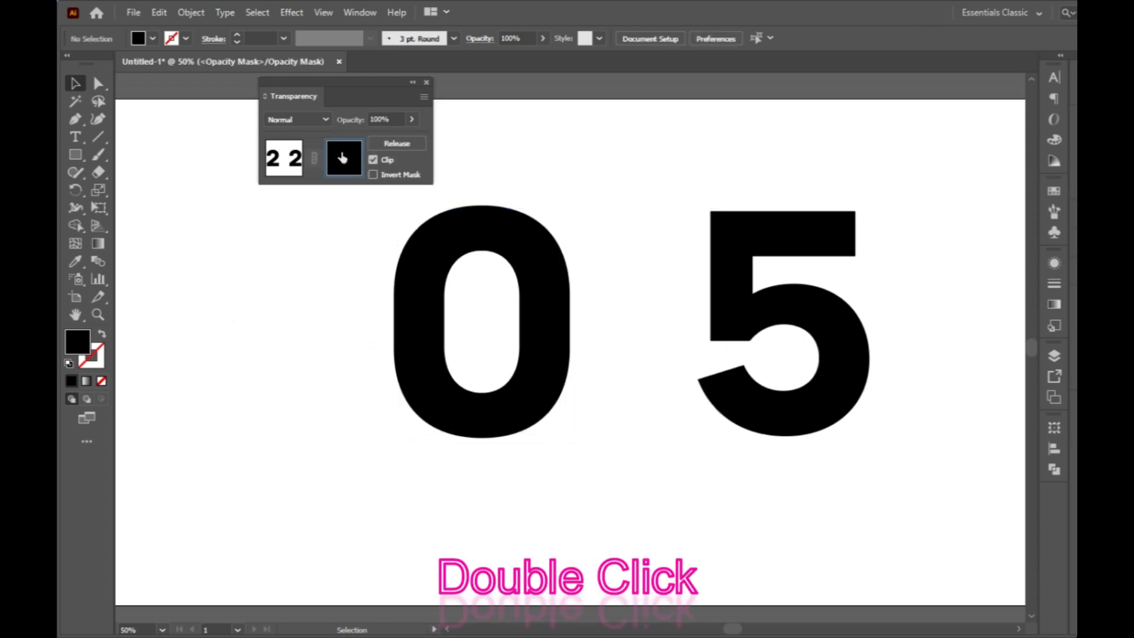
{"action": "left_click", "coordinate": [373, 160]}
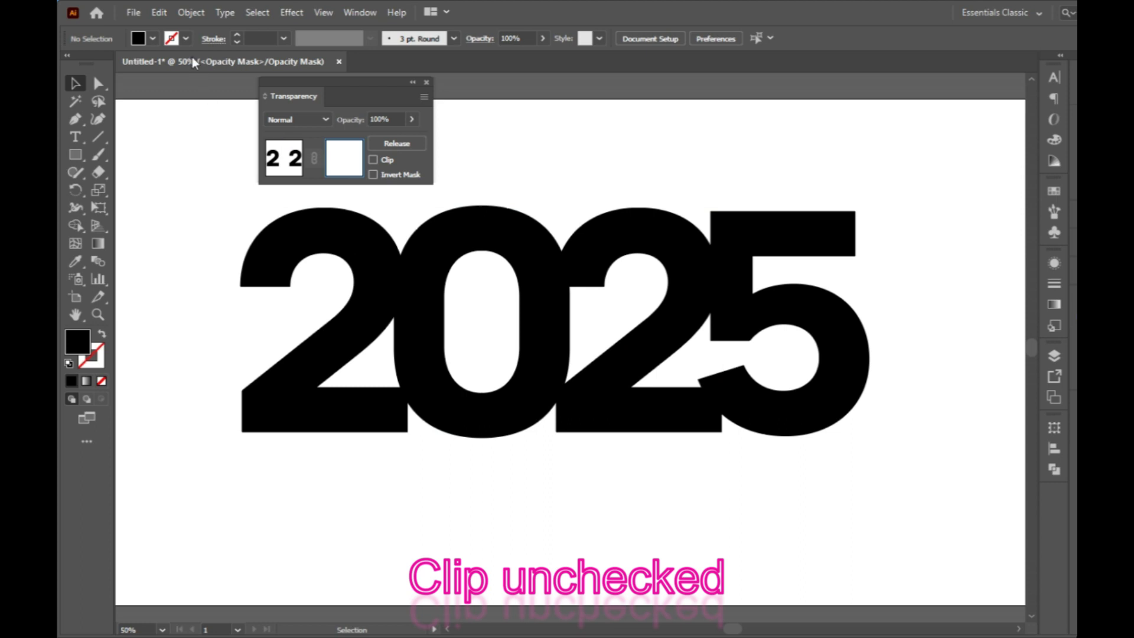
Paste the cut offset 0 in front inside the opacity mask, and return to editing the artwork
{"action": "left_click", "coordinate": [161, 12]}
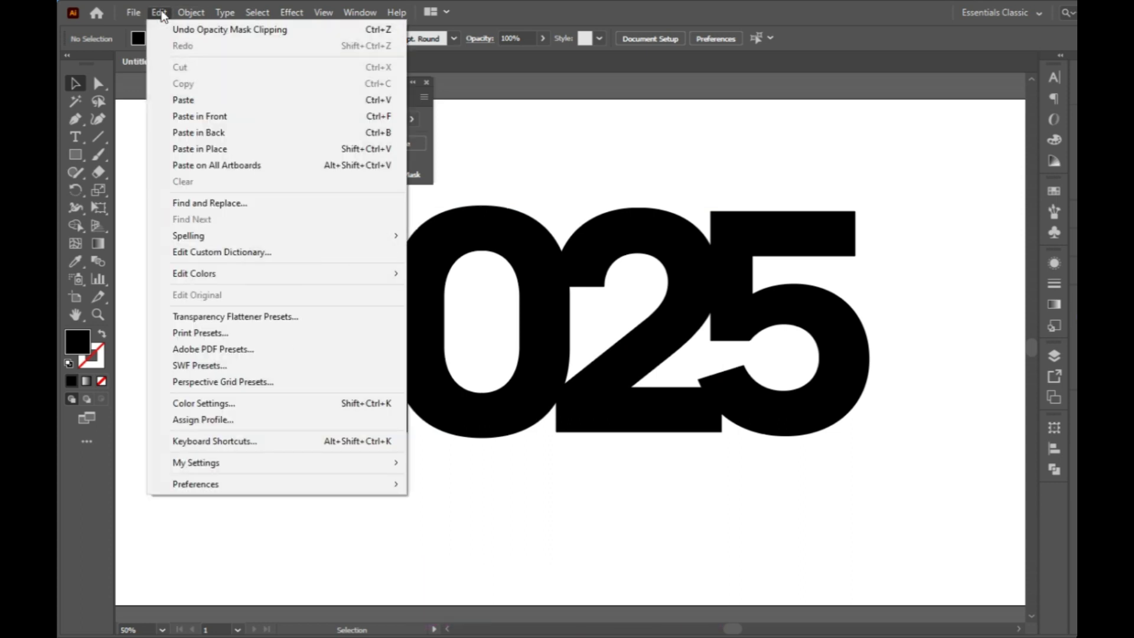
{"action": "left_click", "coordinate": [206, 116]}
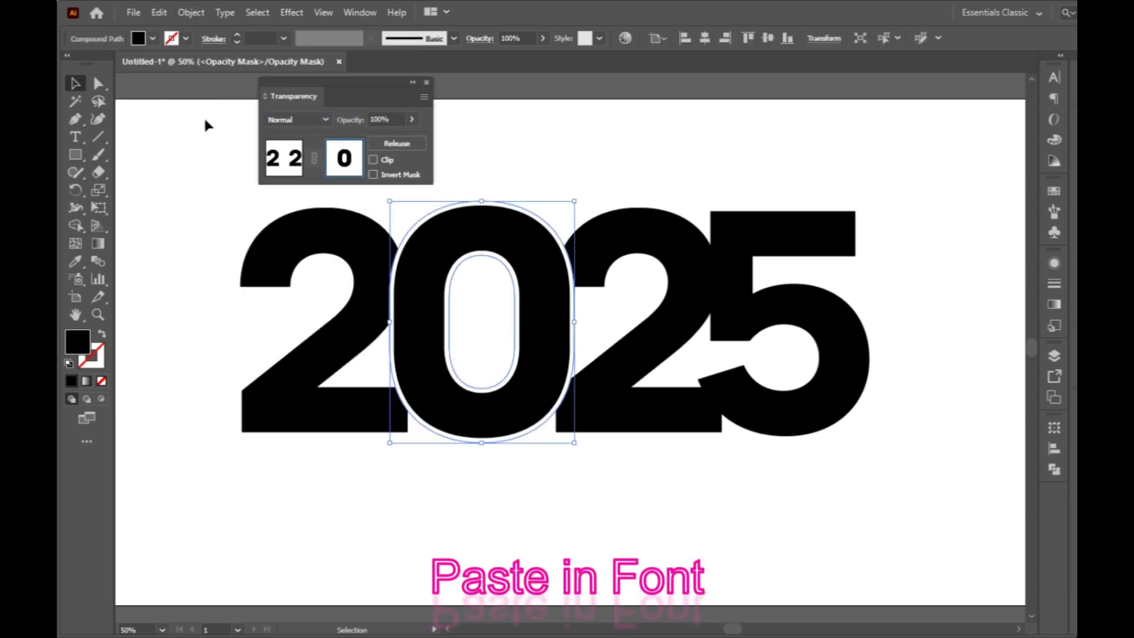
{"action": "left_click", "coordinate": [284, 166]}
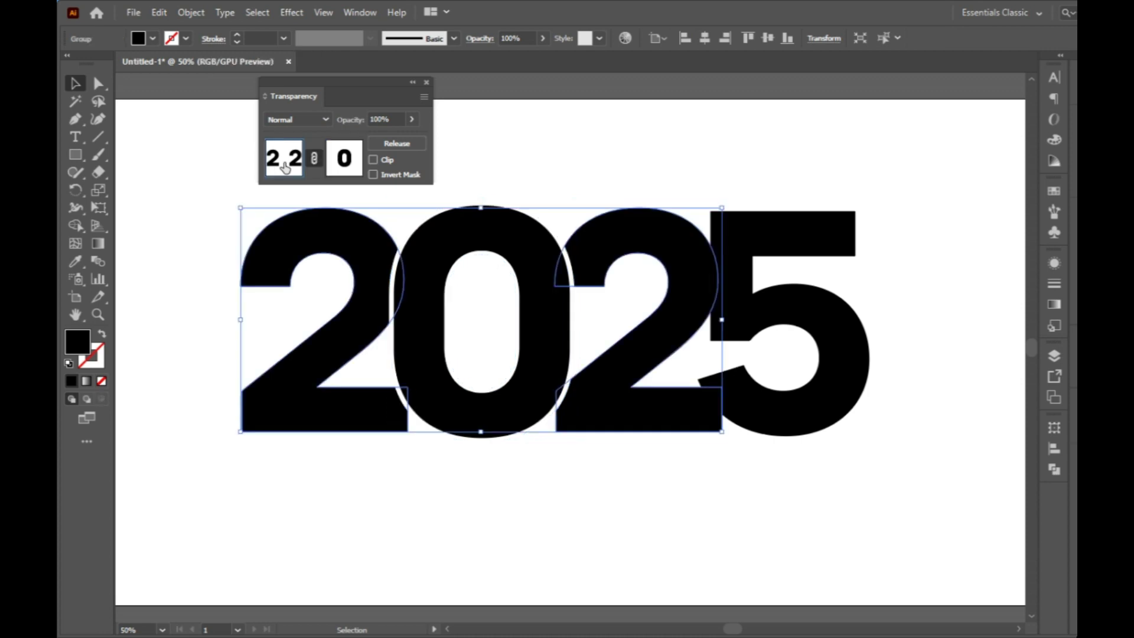
{"action": "left_click", "coordinate": [511, 153]}
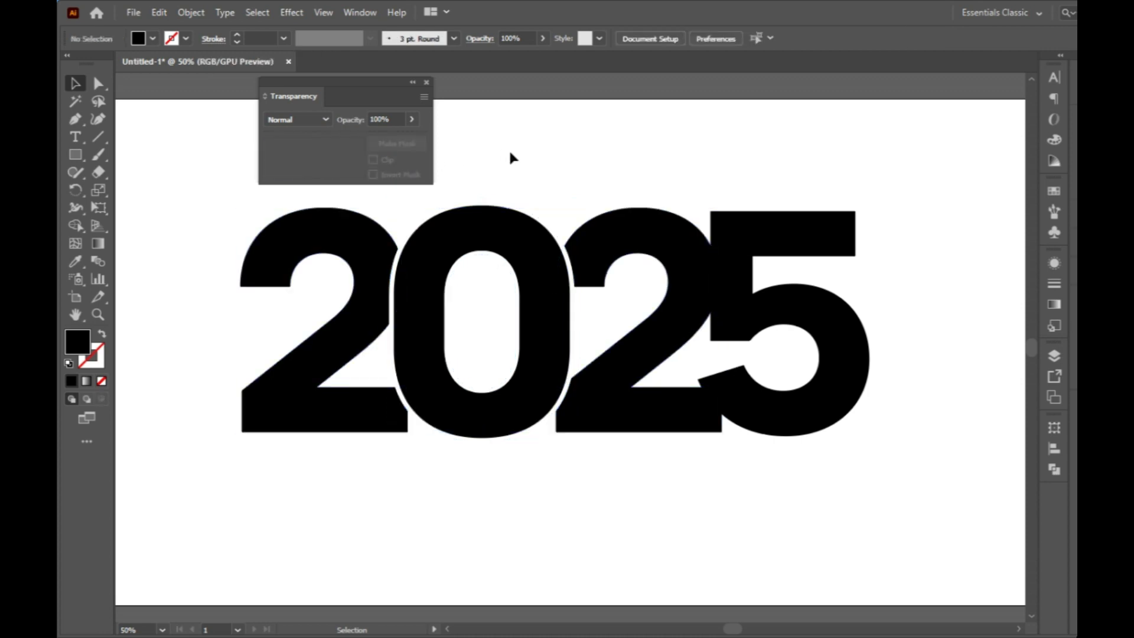
Create a 10 px offset path with miter joins around the grouped 2s and cut the offset shapes to the clipboard
{"action": "left_click", "coordinate": [694, 264]}
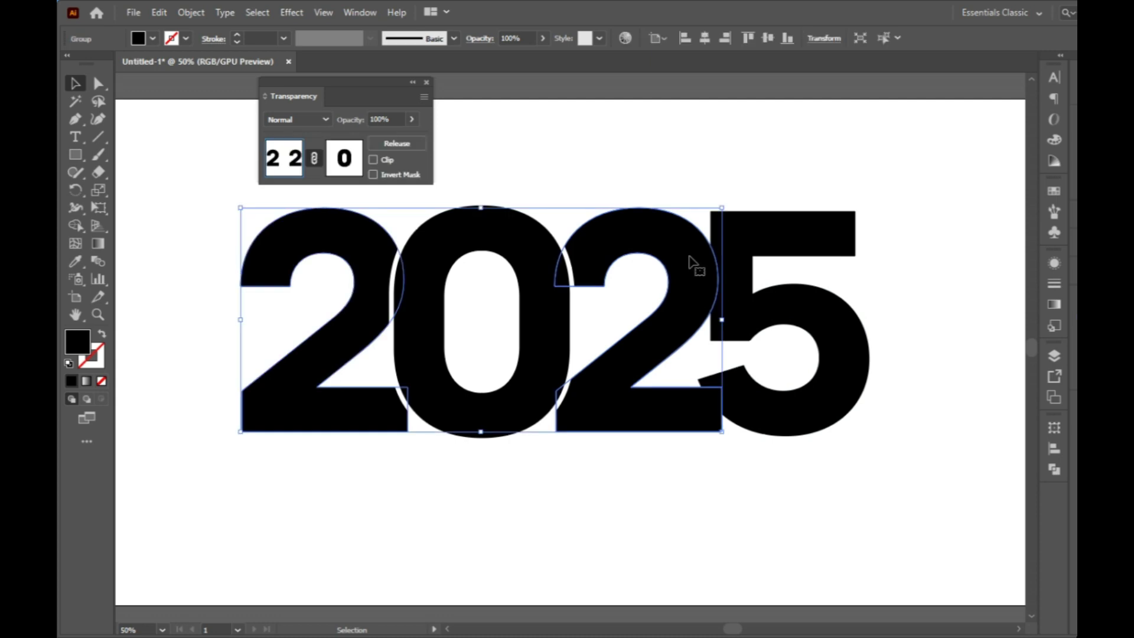
{"action": "left_click", "coordinate": [184, 14]}
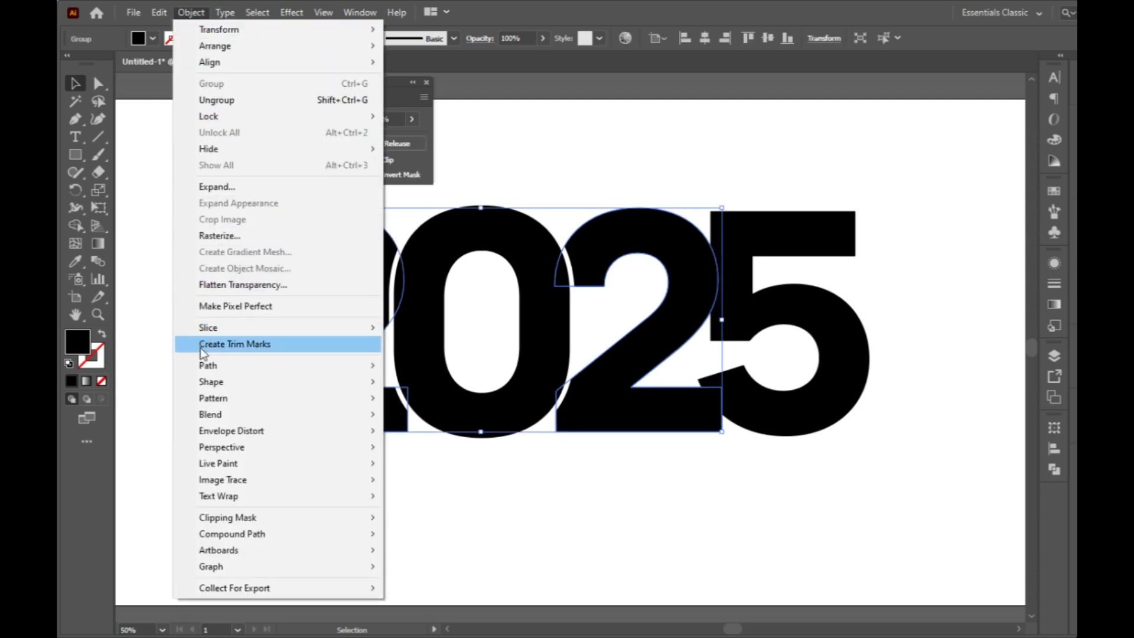
{"action": "mouse_move", "coordinate": [213, 369]}
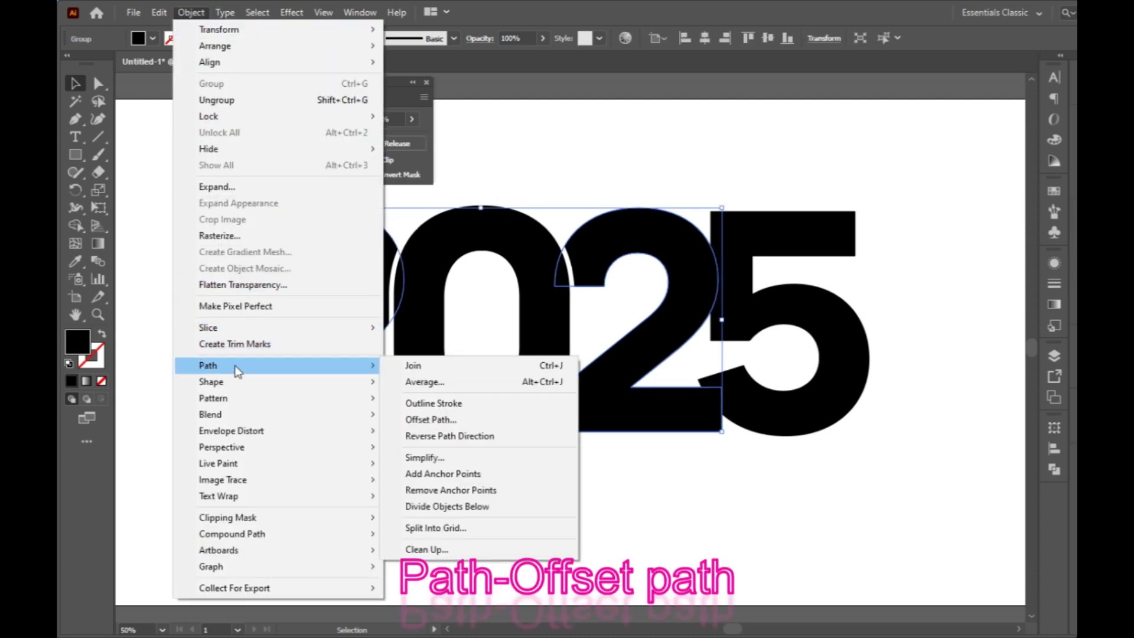
{"action": "left_click", "coordinate": [465, 416]}
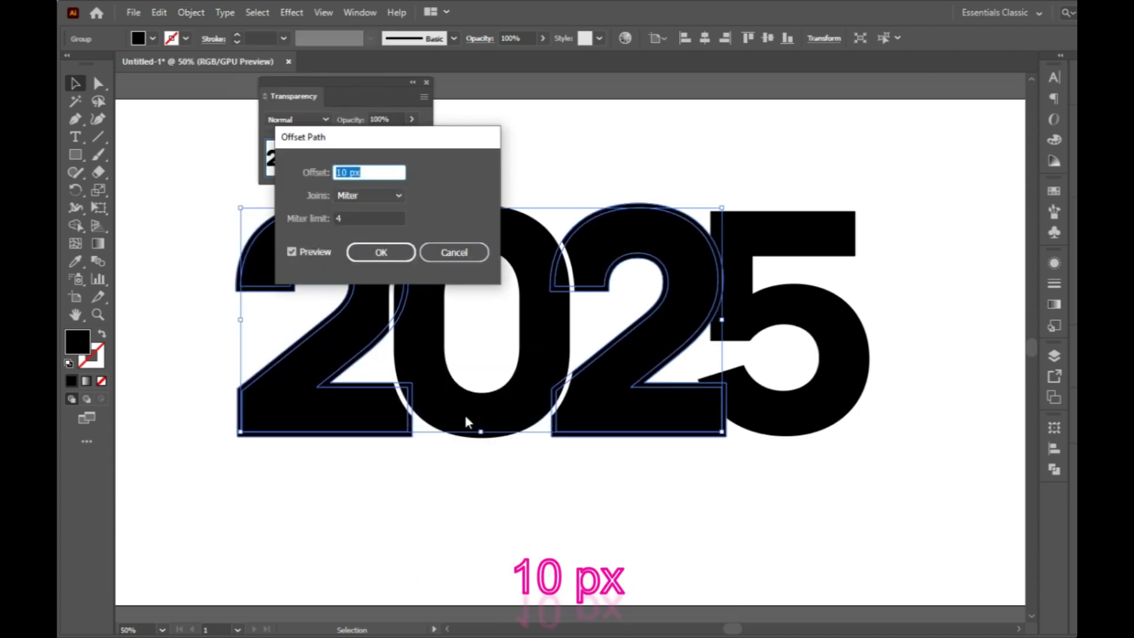
{"action": "left_click", "coordinate": [365, 255]}
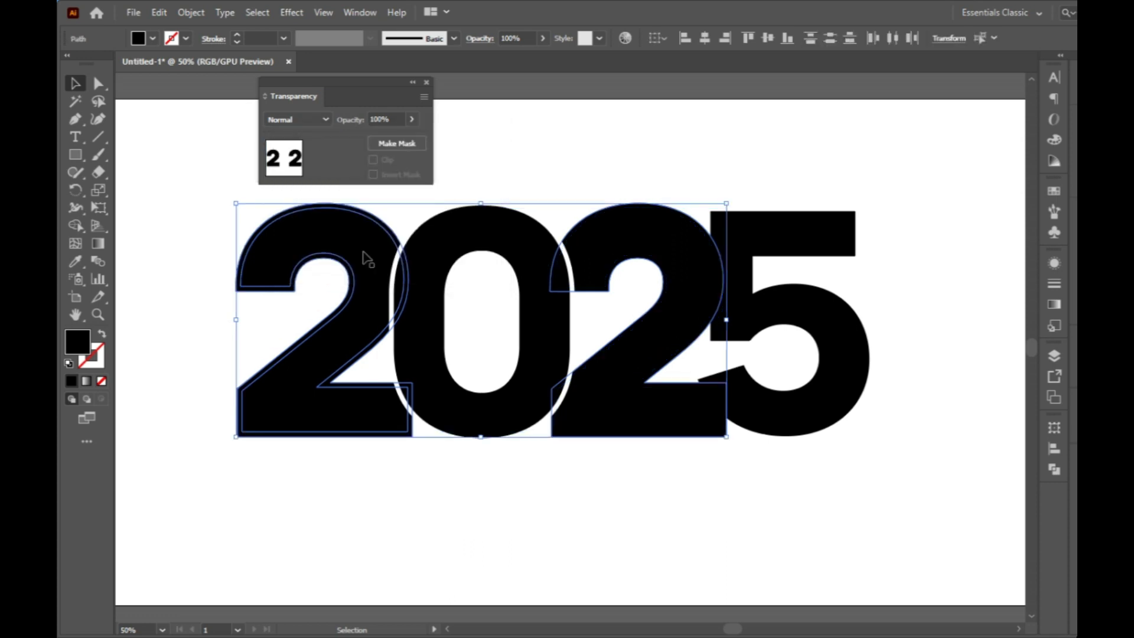
{"action": "left_click", "coordinate": [157, 13]}
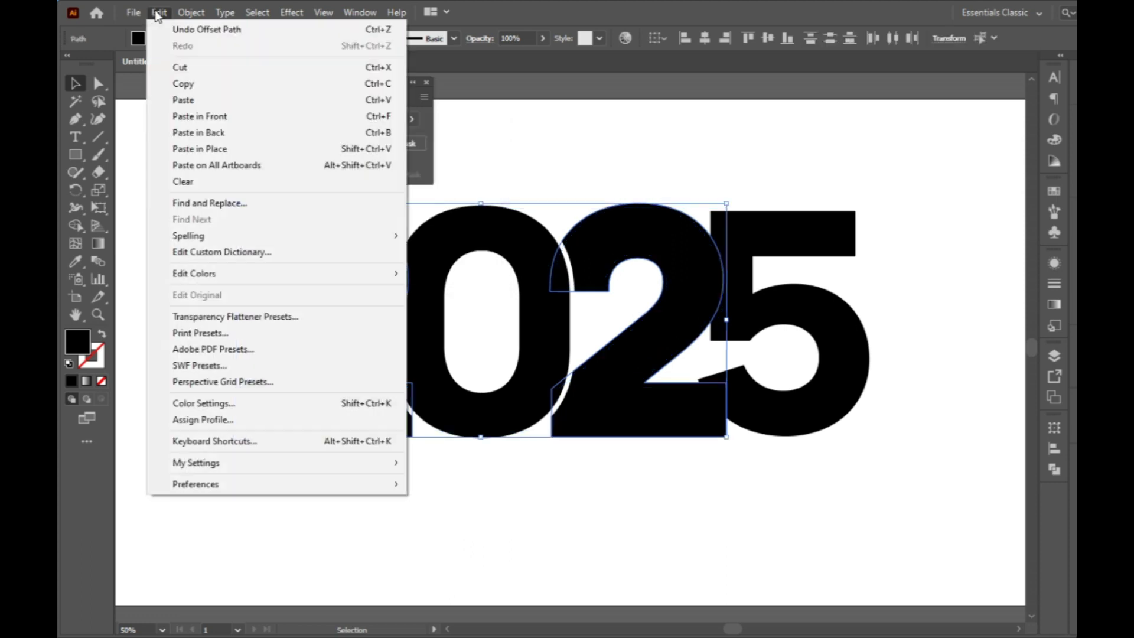
{"action": "left_click", "coordinate": [179, 67]}
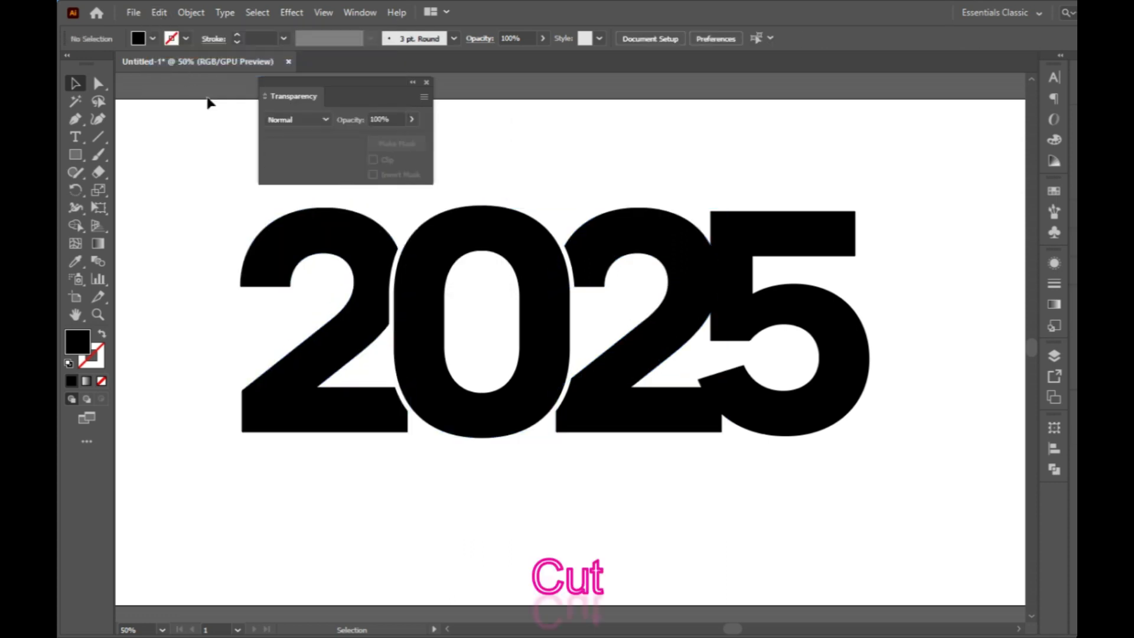
Add an opacity mask to the 5 with Clip turned off
{"action": "left_click", "coordinate": [785, 315]}
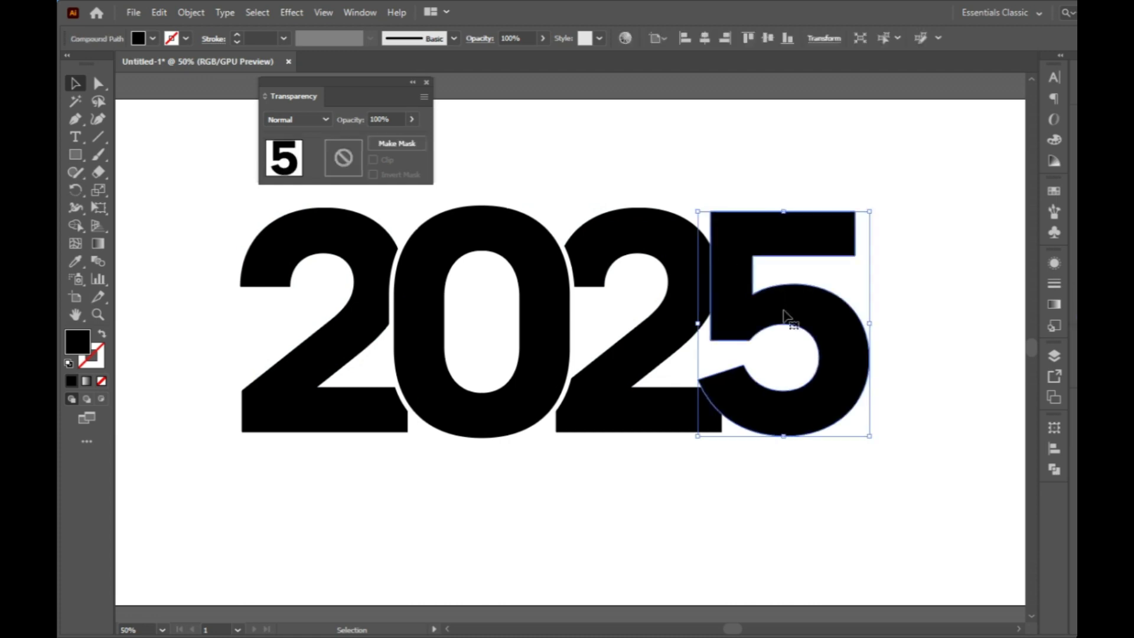
{"action": "double_click", "coordinate": [348, 152]}
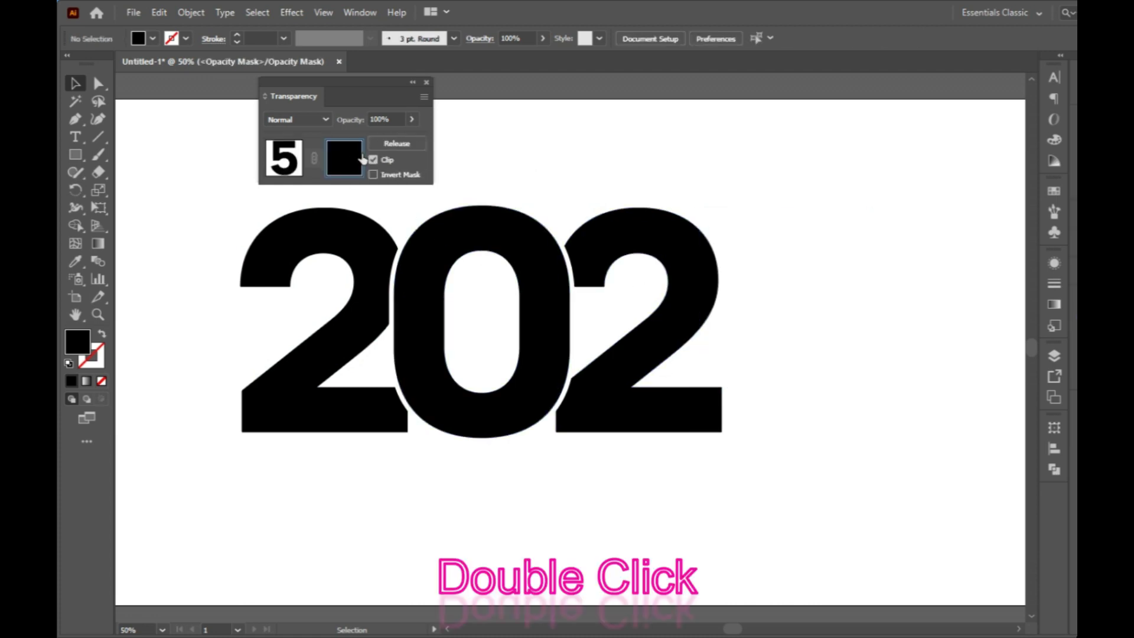
{"action": "left_click", "coordinate": [372, 159]}
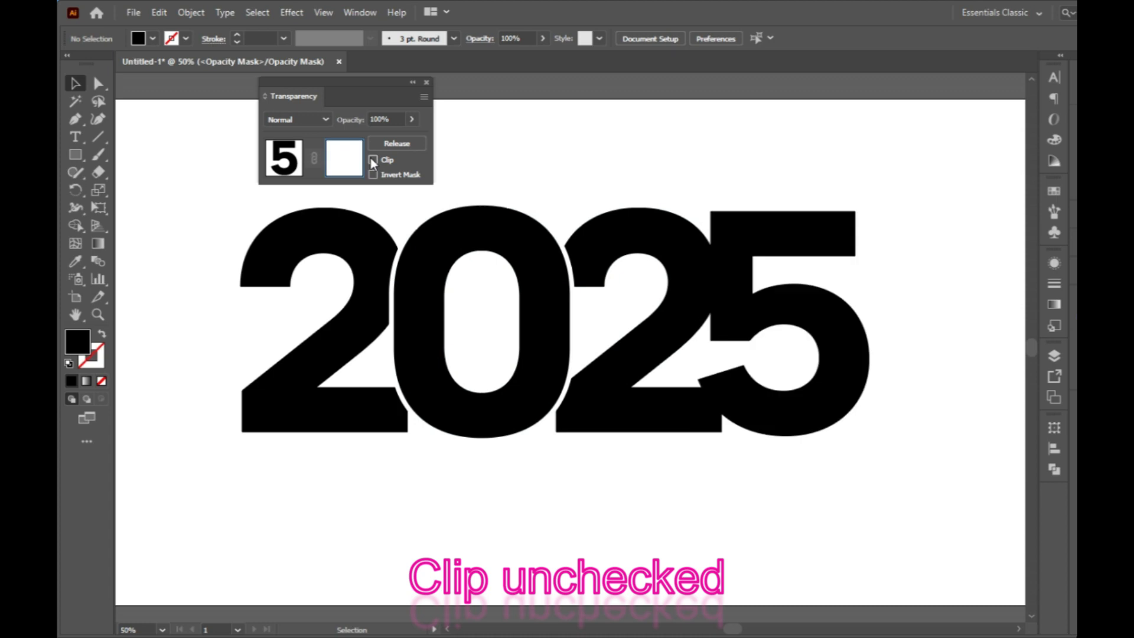
Paste the cut offset 2s in front inside the 5's opacity mask, and return to editing the artwork
{"action": "left_click", "coordinate": [160, 13]}
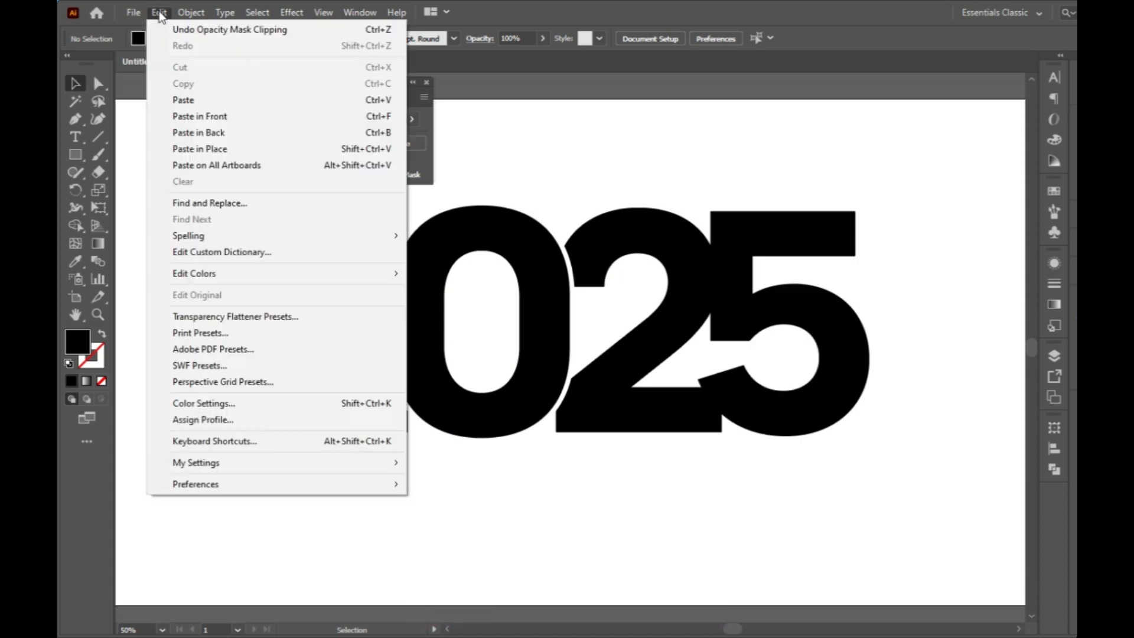
{"action": "left_click", "coordinate": [208, 116]}
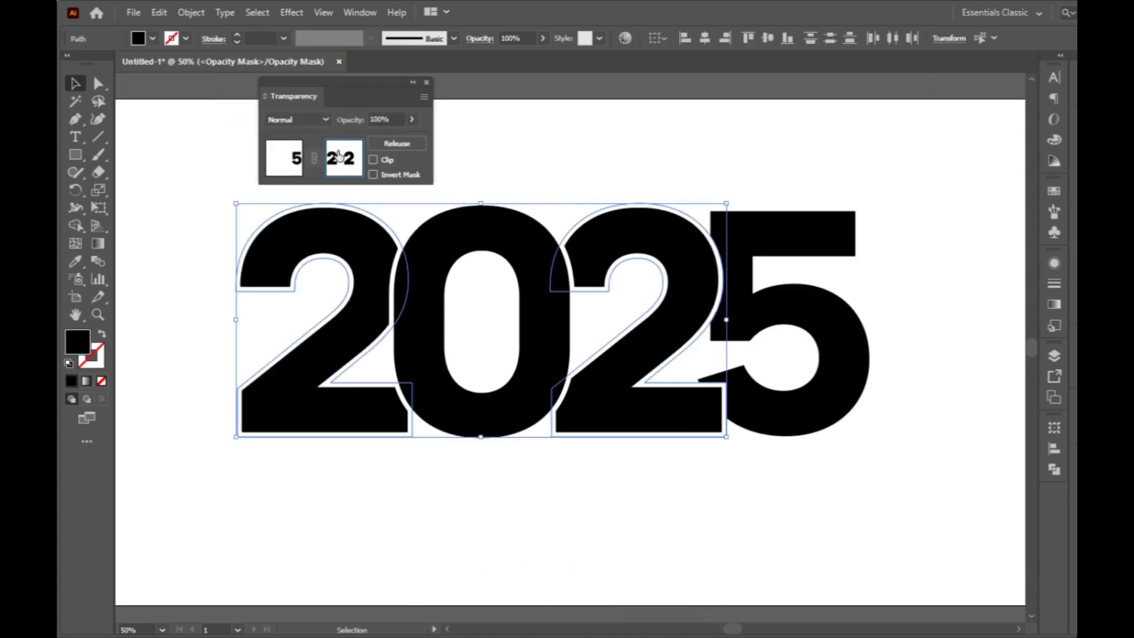
{"action": "left_click", "coordinate": [298, 159]}
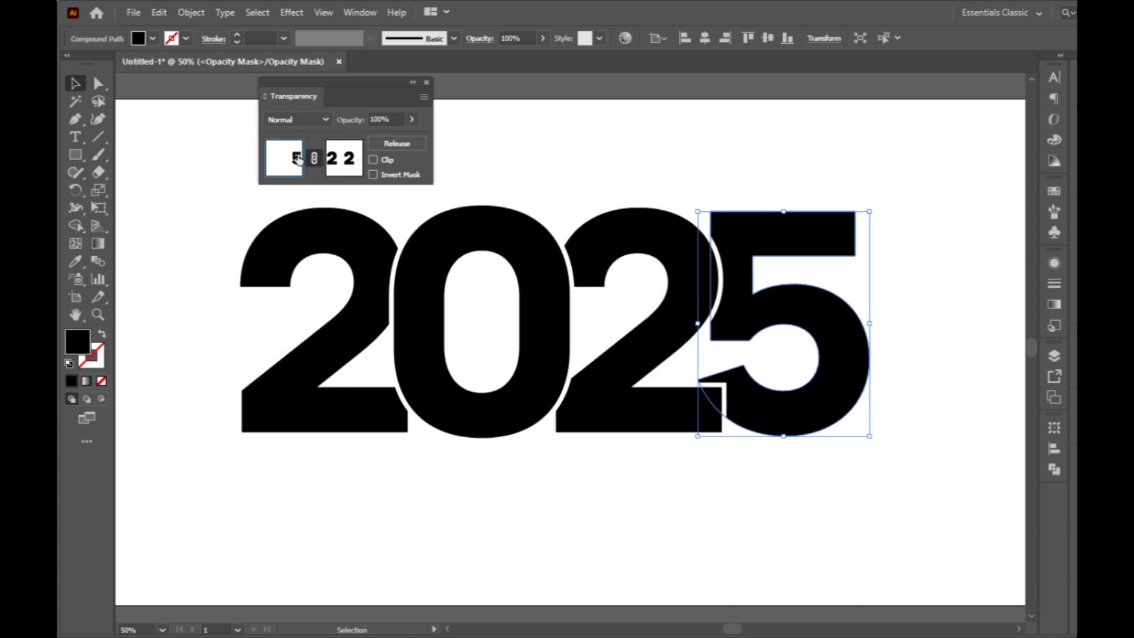
{"action": "left_click", "coordinate": [497, 143]}
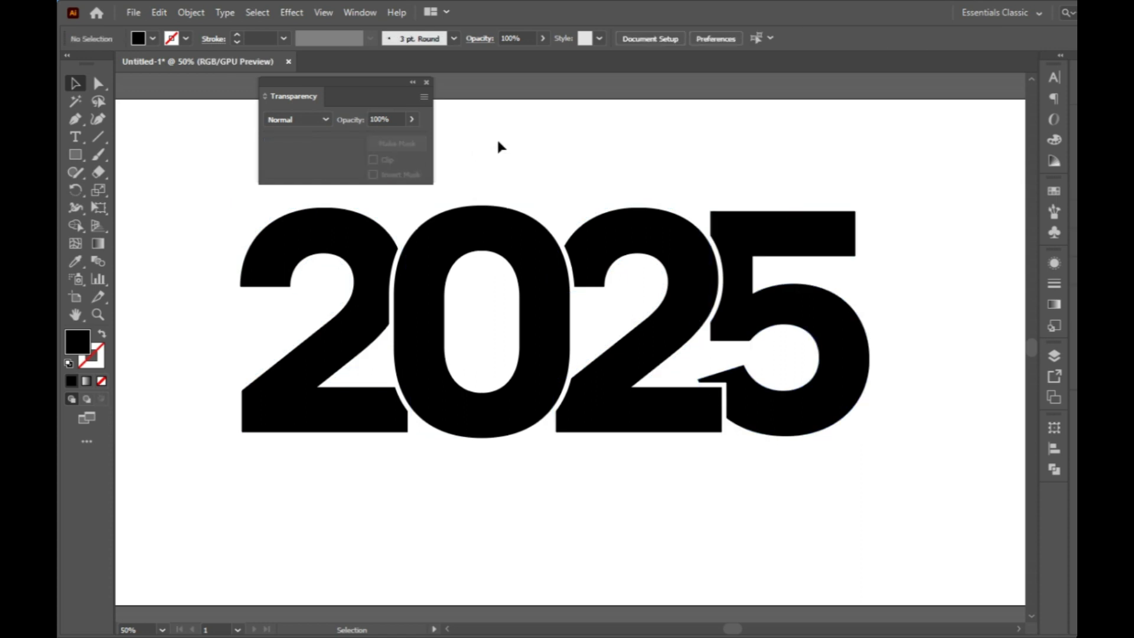
{"action": "left_click", "coordinate": [427, 82]}
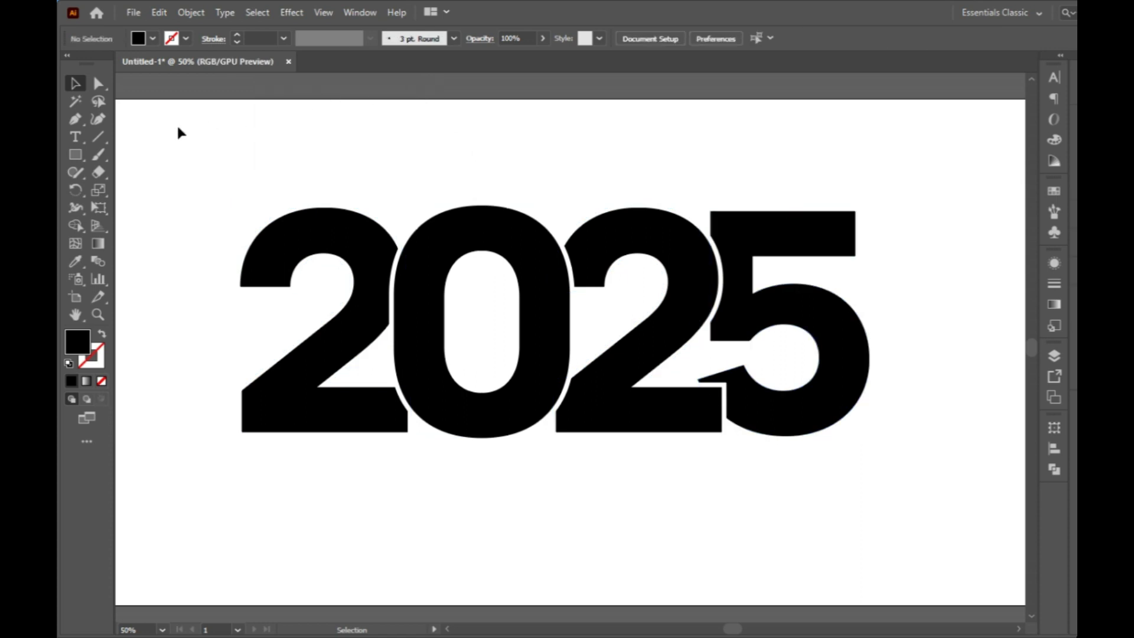
Draw a path from the first 2's lower-left corner to the 5's upper-right corner and bend it into an S-shaped wave with the Curvature tool
{"action": "left_click", "coordinate": [80, 122]}
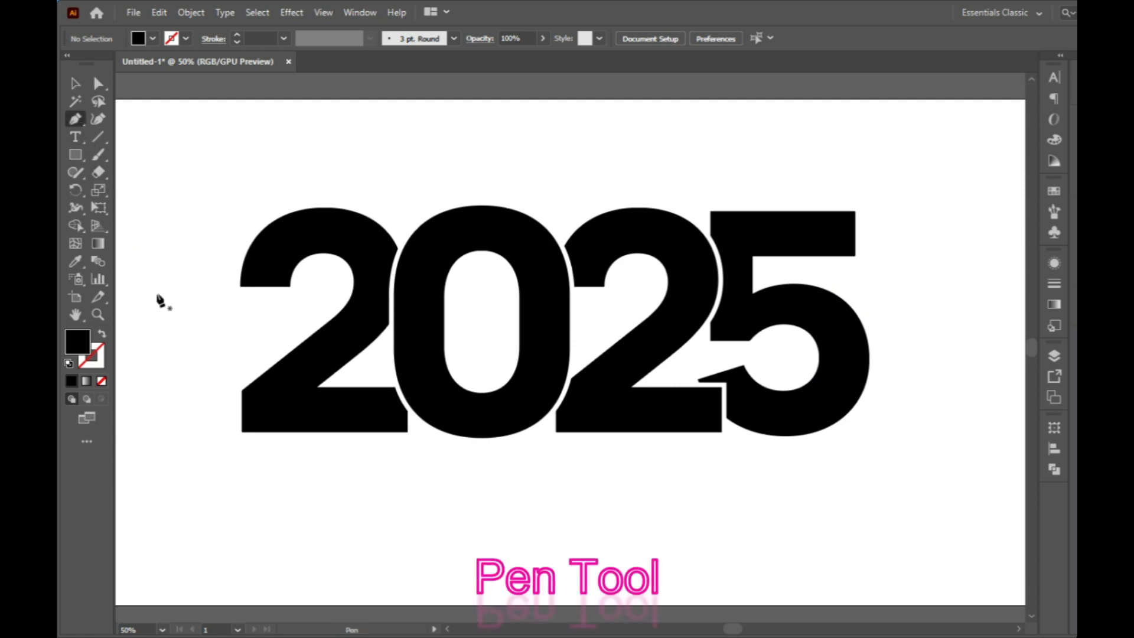
{"action": "left_click", "coordinate": [240, 432]}
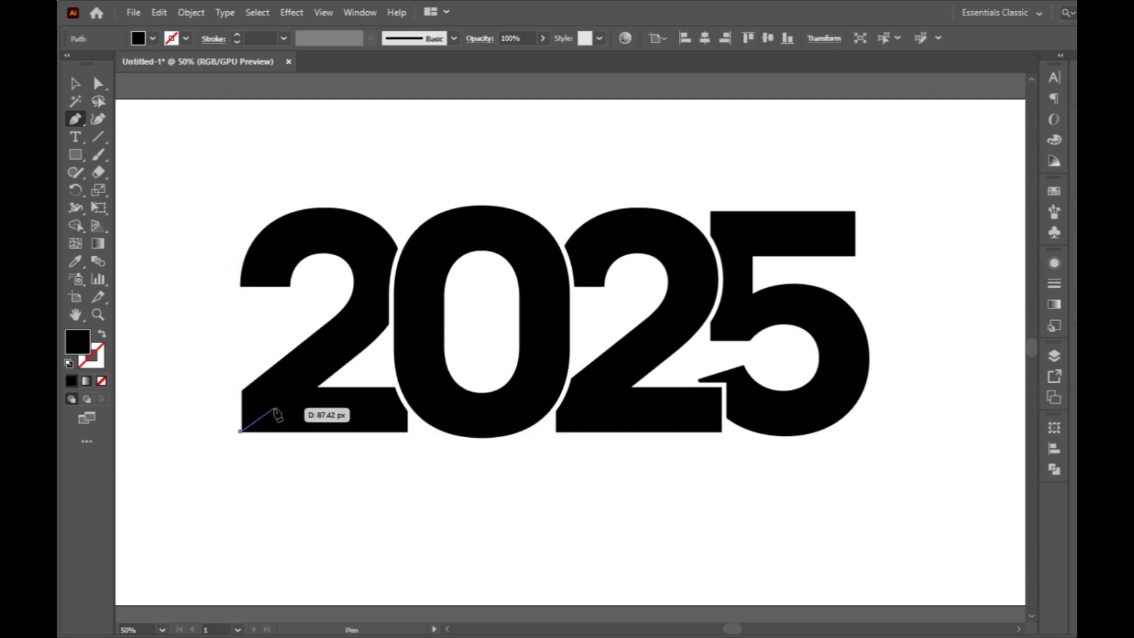
{"action": "left_click", "coordinate": [855, 211]}
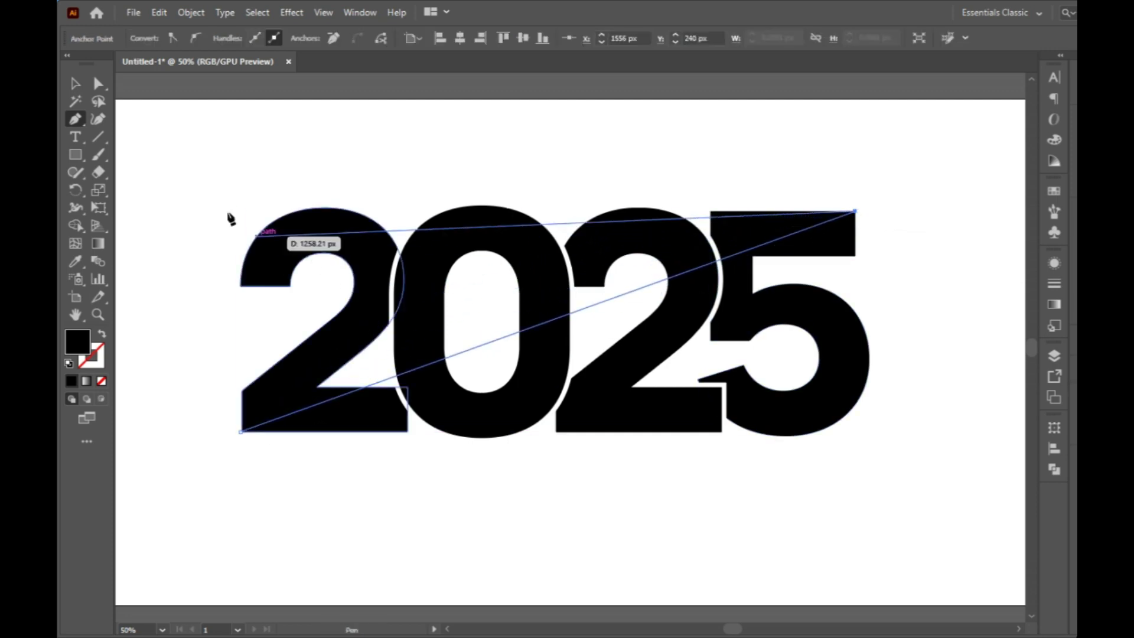
{"action": "left_click", "coordinate": [98, 119]}
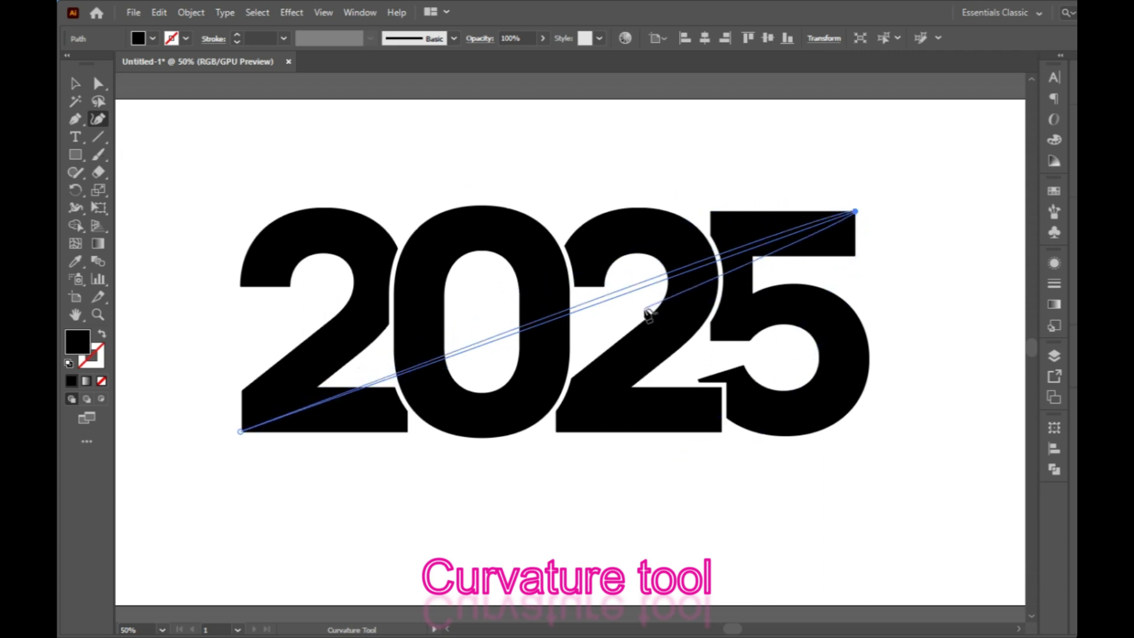
{"action": "left_click_drag", "start_coordinate": [644, 287], "coordinate": [725, 340]}
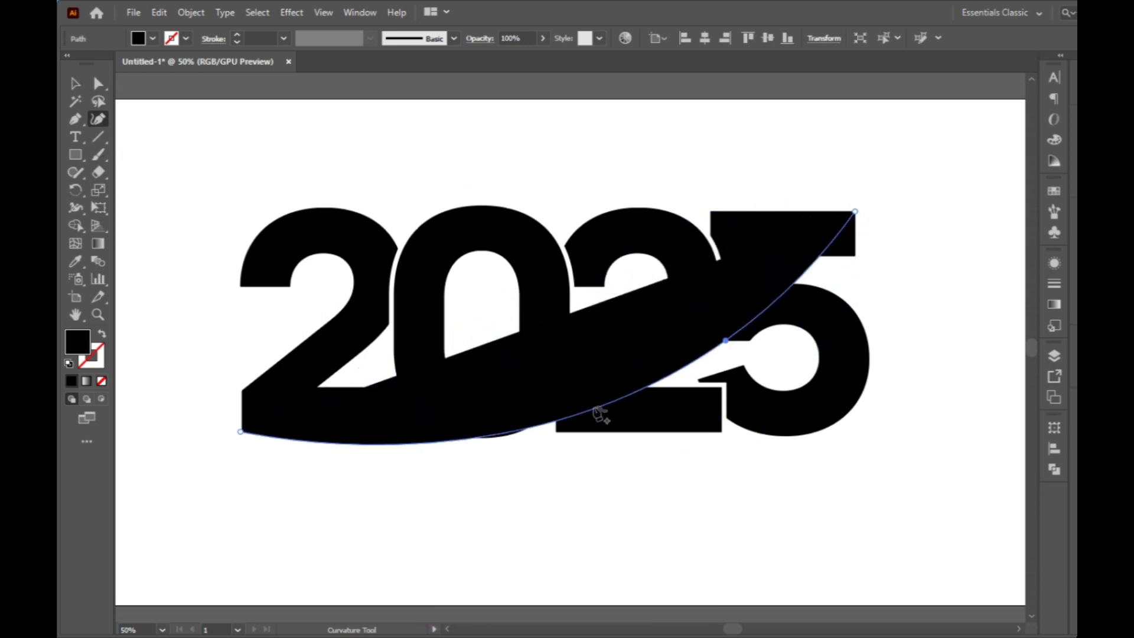
{"action": "left_click_drag", "start_coordinate": [559, 424], "coordinate": [449, 332]}
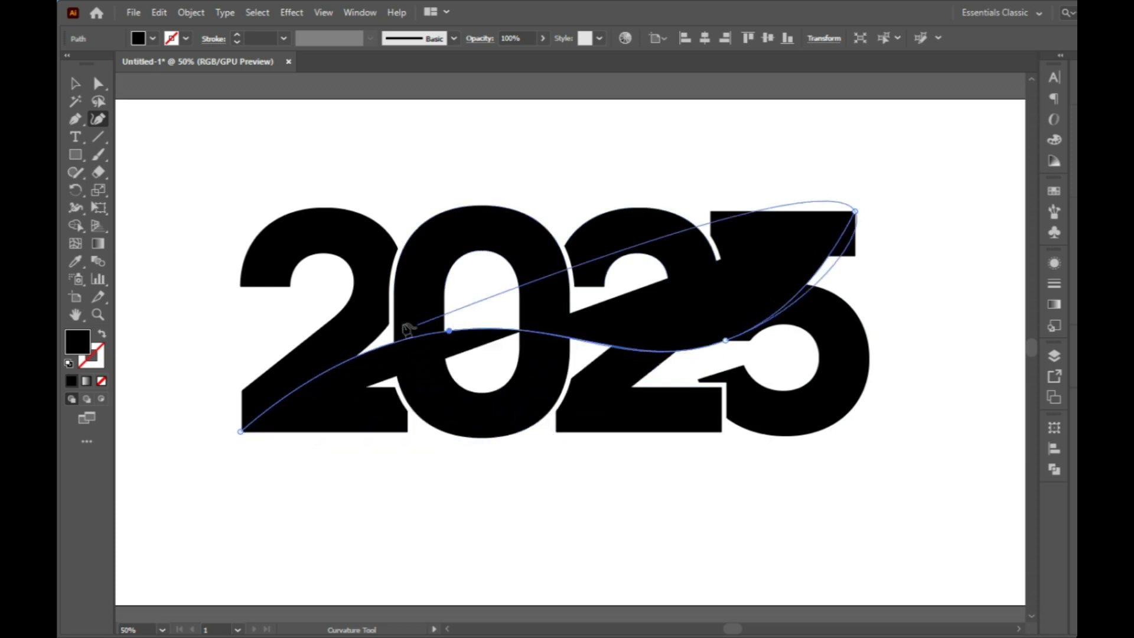
Swap the wave path's fill and stroke, and set its stroke weight to 37 pt
{"action": "left_click", "coordinate": [101, 335]}
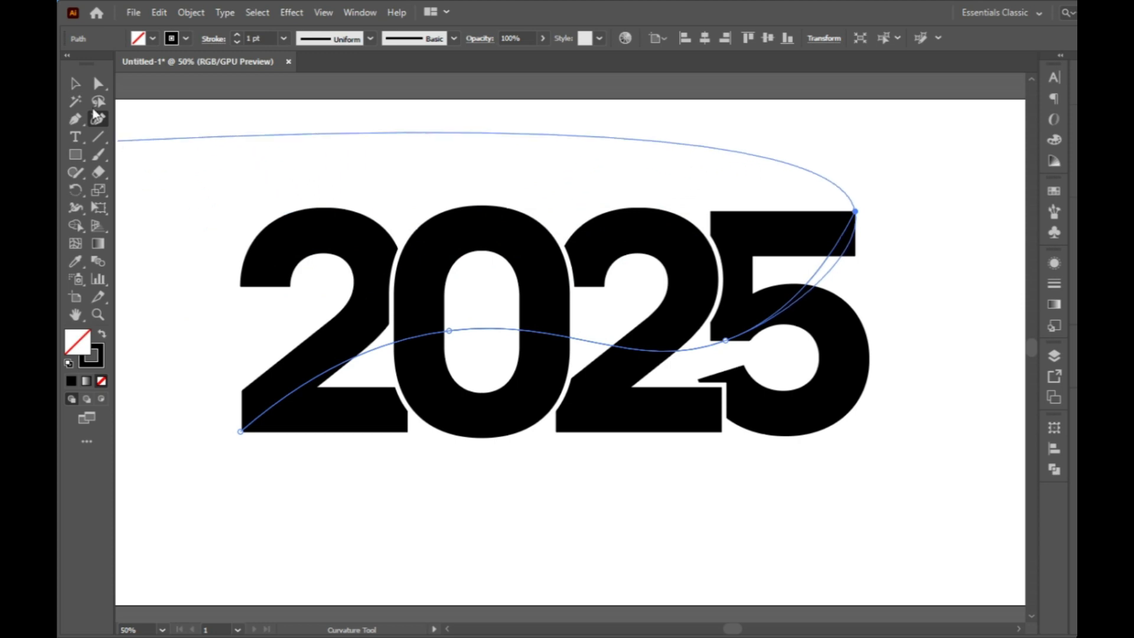
{"action": "left_click", "coordinate": [77, 87]}
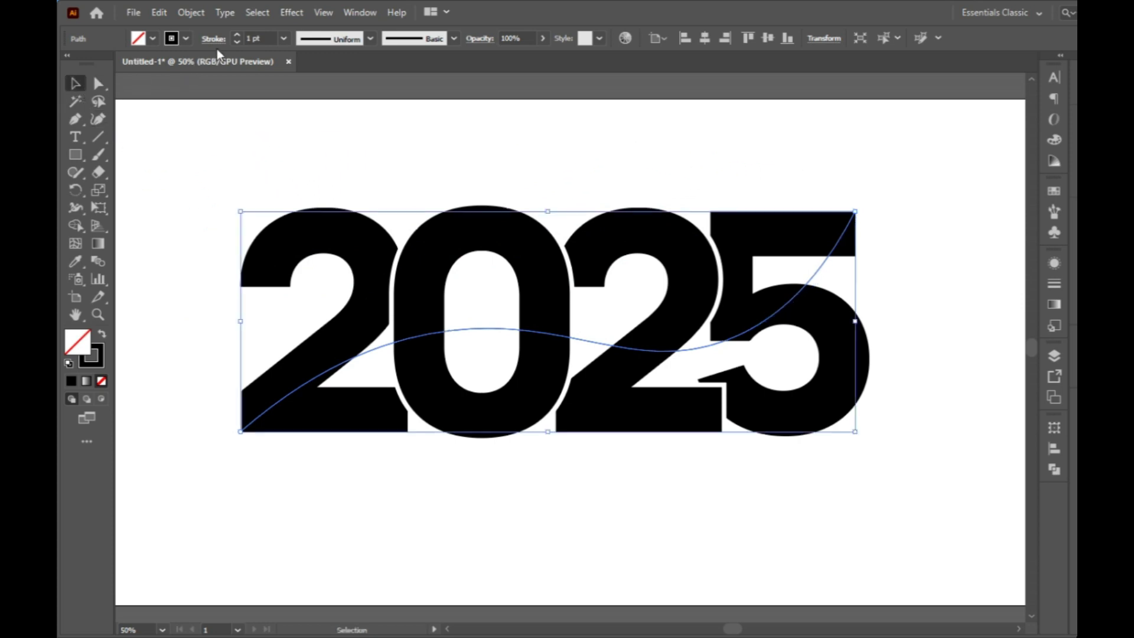
{"action": "left_click", "coordinate": [251, 39]}
{"action": "key", "text": "Up"}
{"action": "key", "text": "Up"}
{"action": "key", "text": "Up"}
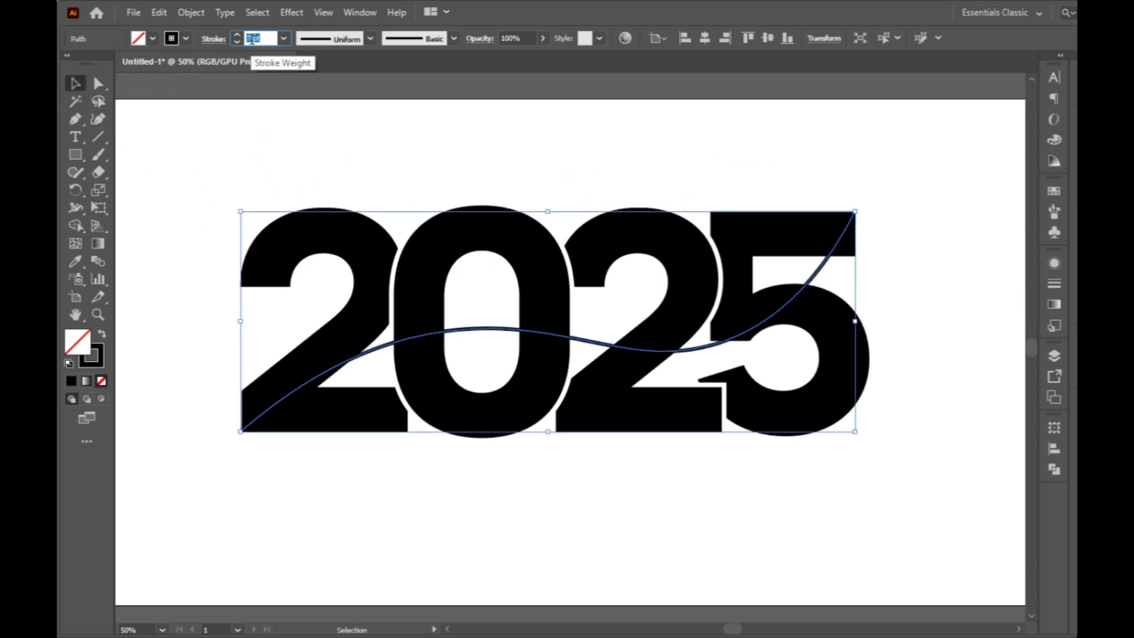
{"action": "key", "text": "Up"}
{"action": "key", "text": "Up"}
{"action": "key", "text": "Up"}
{"action": "key", "text": "Up"}
{"action": "key", "text": "Up"}
{"action": "key", "text": "Up"}
{"action": "key", "text": "Up"}
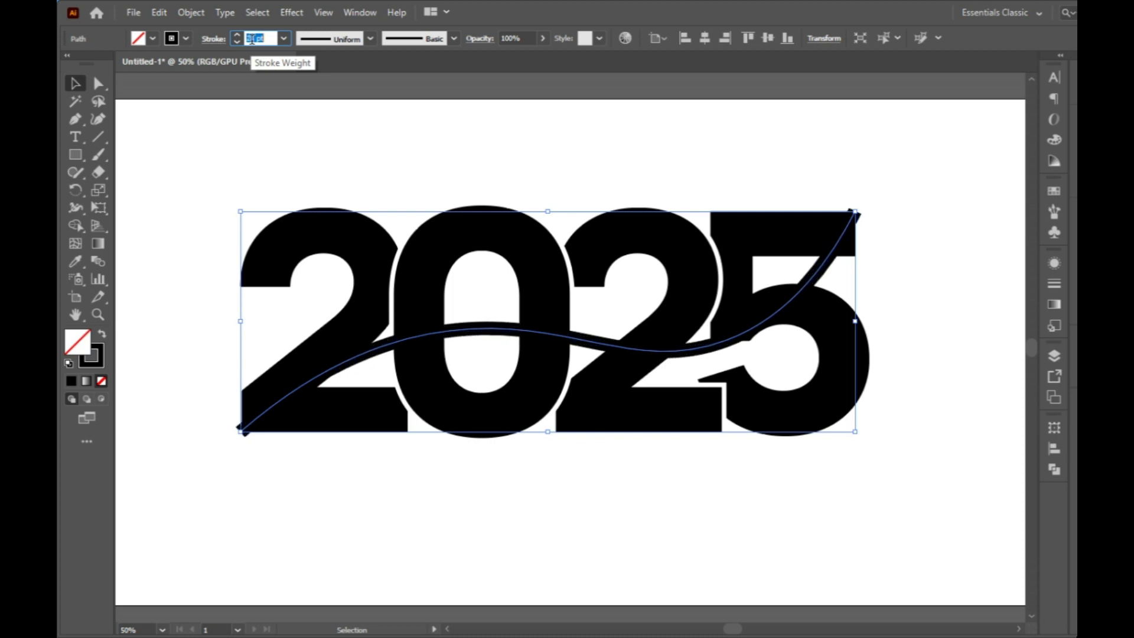
{"action": "key", "text": "Up"}
{"action": "key", "text": "Up"}
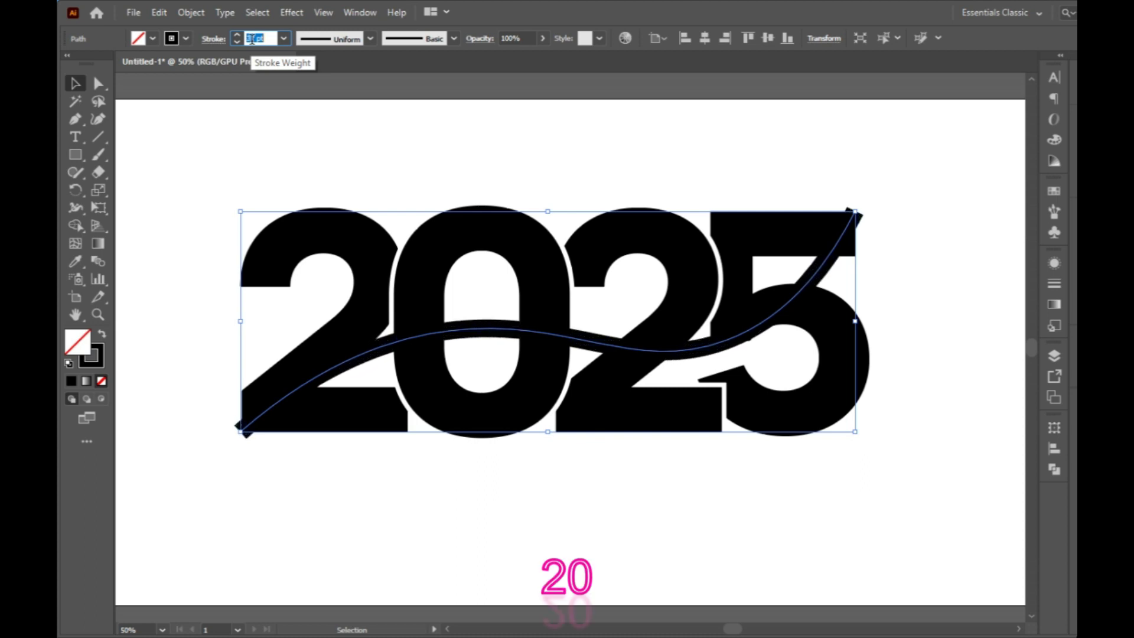
Apply the lens-shaped width profile that tapers at both ends to the wave stroke, and expand its appearance
{"action": "left_click", "coordinate": [369, 39]}
{"action": "left_click", "coordinate": [331, 86]}
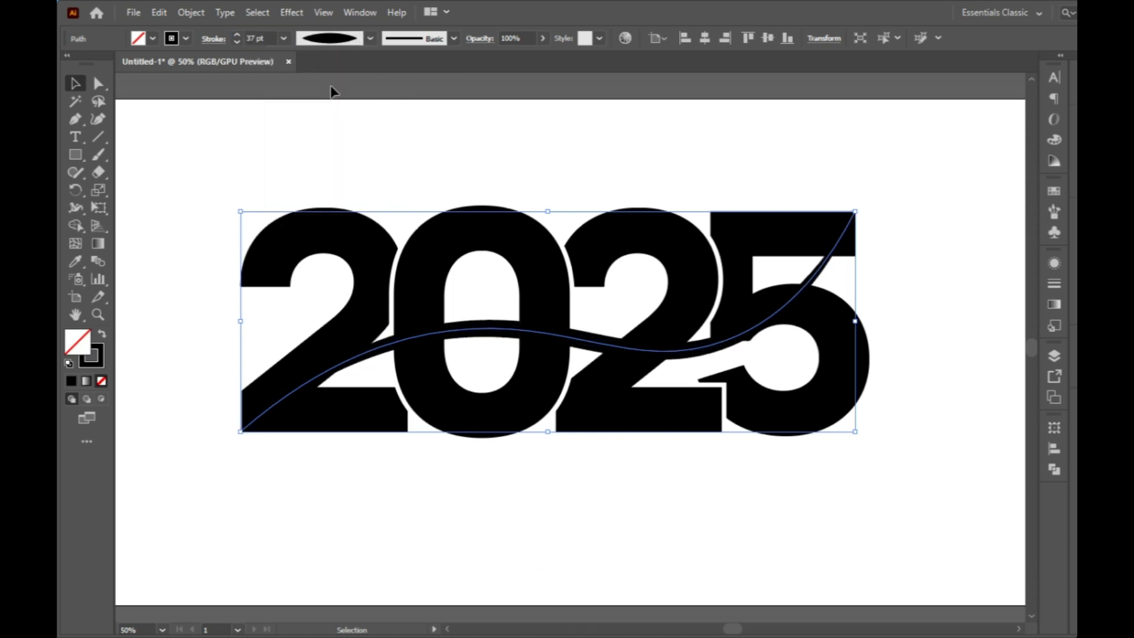
{"action": "left_click", "coordinate": [190, 13]}
{"action": "left_click", "coordinate": [220, 204]}
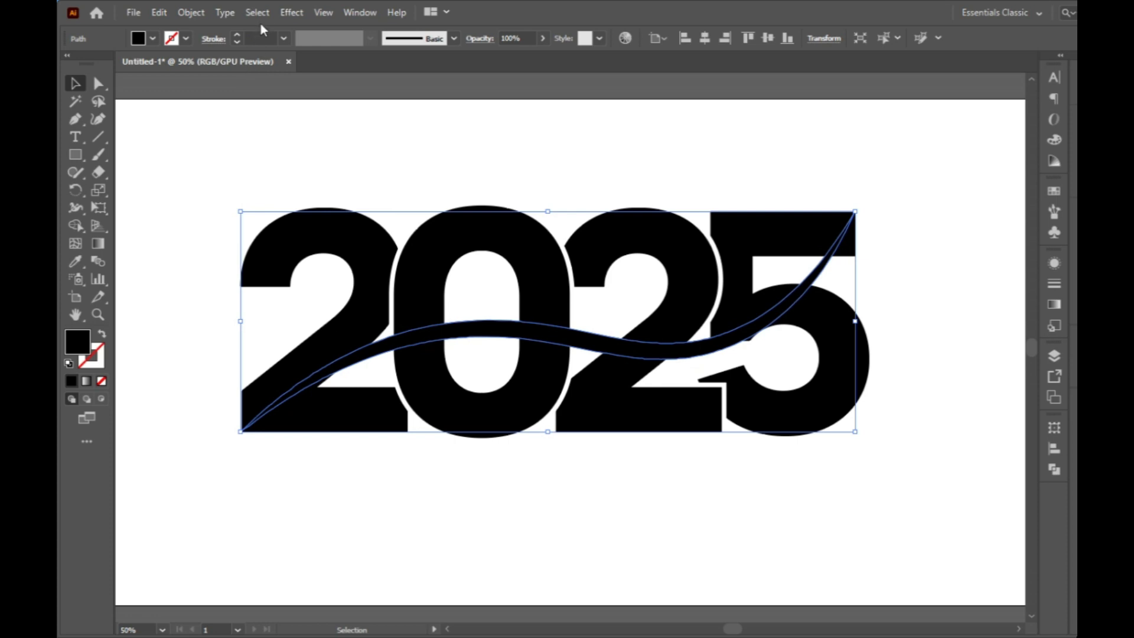
Create a 10 px offset path with miter joins around the wave and cut the offset shape to the clipboard
{"action": "left_click", "coordinate": [197, 12]}
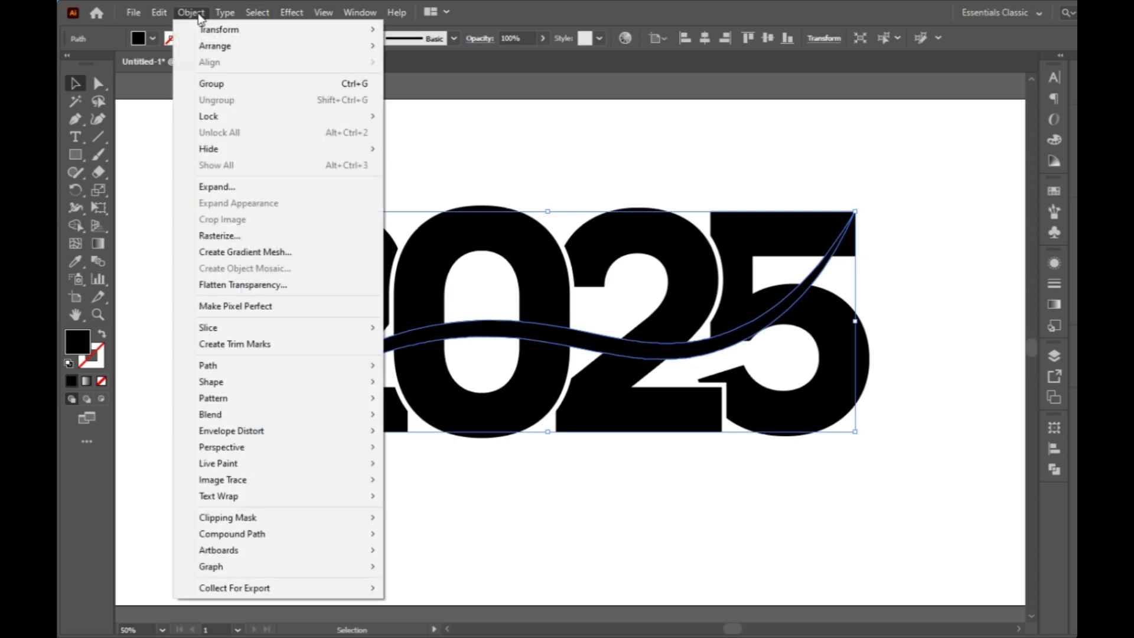
{"action": "mouse_move", "coordinate": [298, 366]}
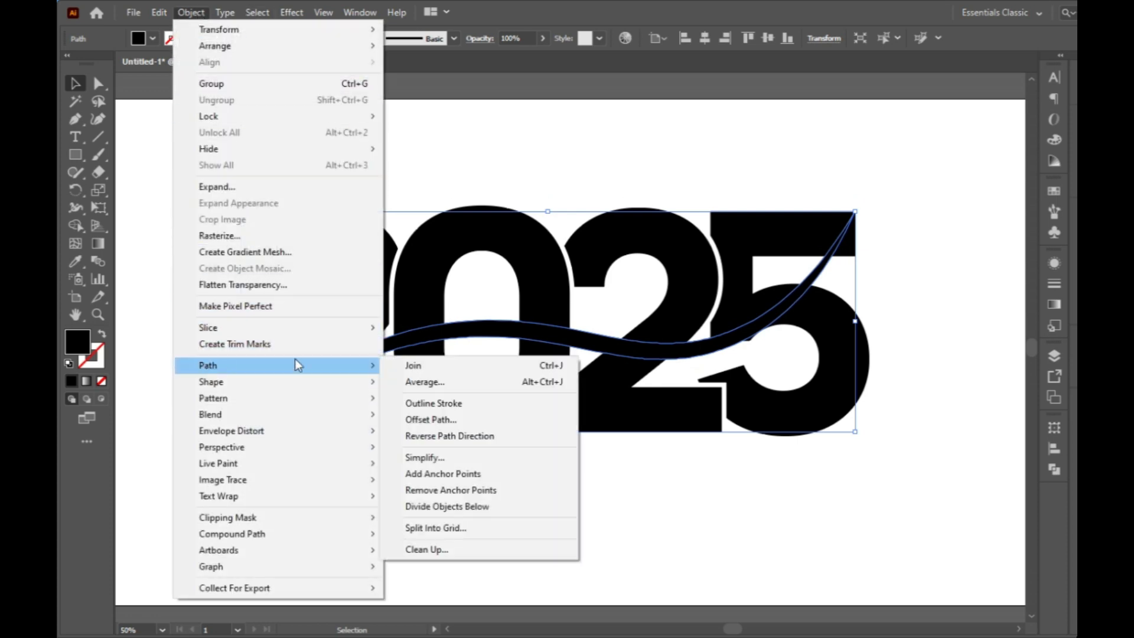
{"action": "left_click", "coordinate": [437, 419]}
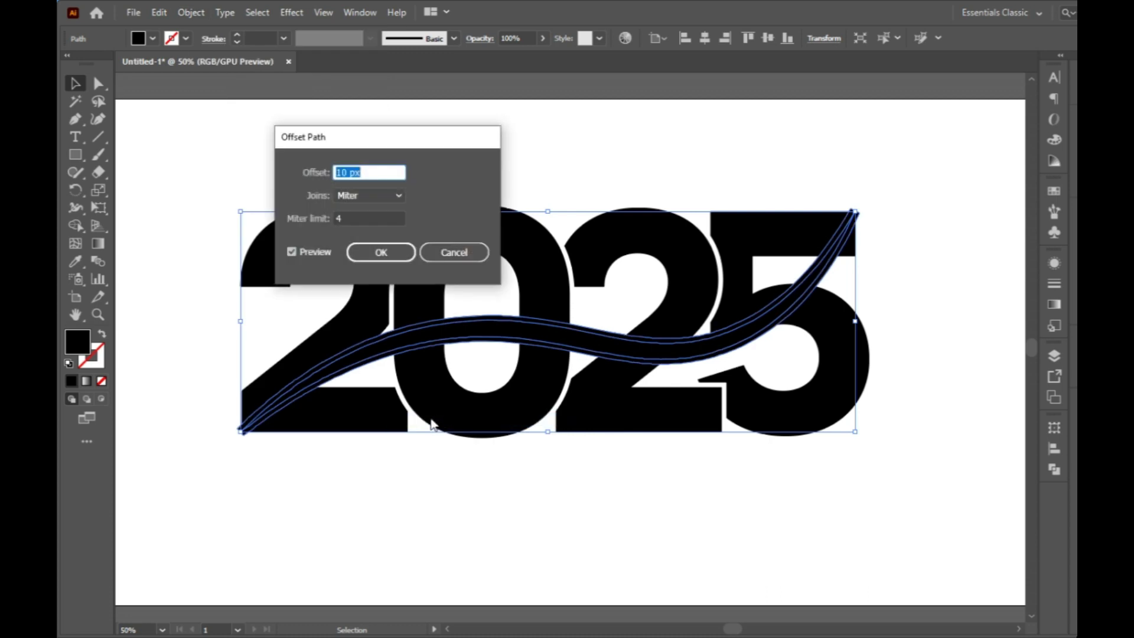
{"action": "left_click", "coordinate": [381, 253]}
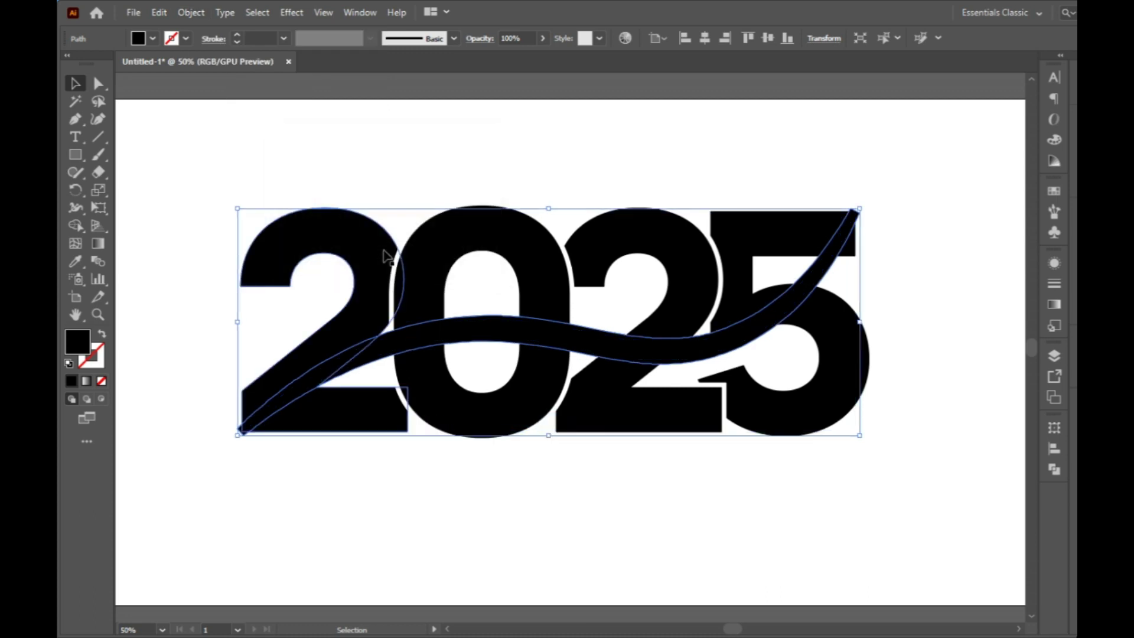
{"action": "left_click", "coordinate": [167, 13]}
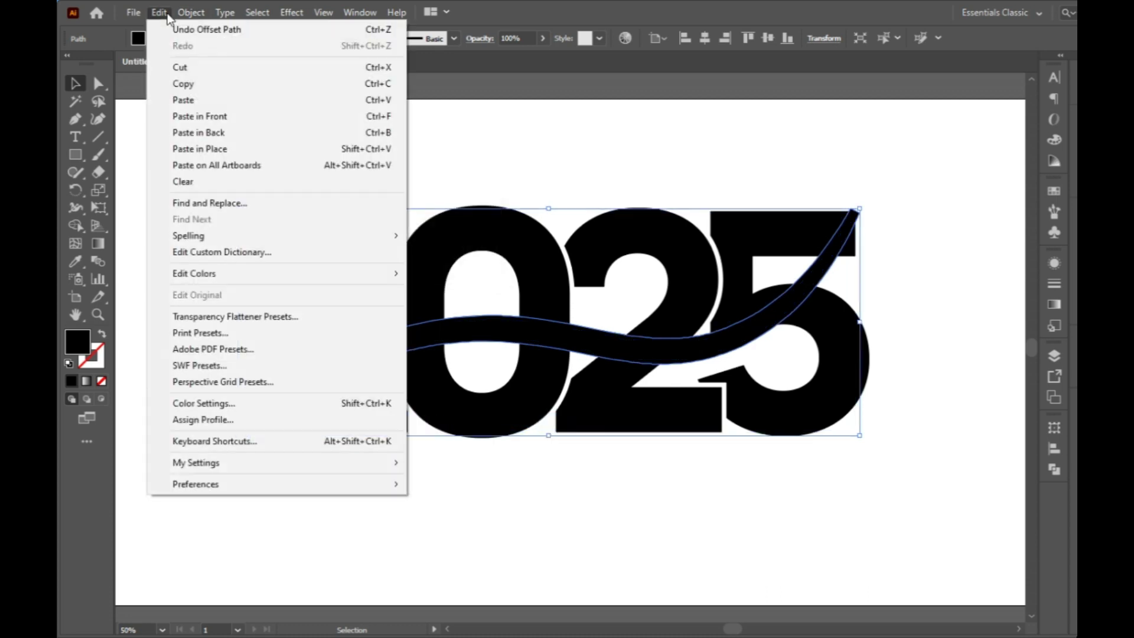
{"action": "left_click", "coordinate": [183, 67]}
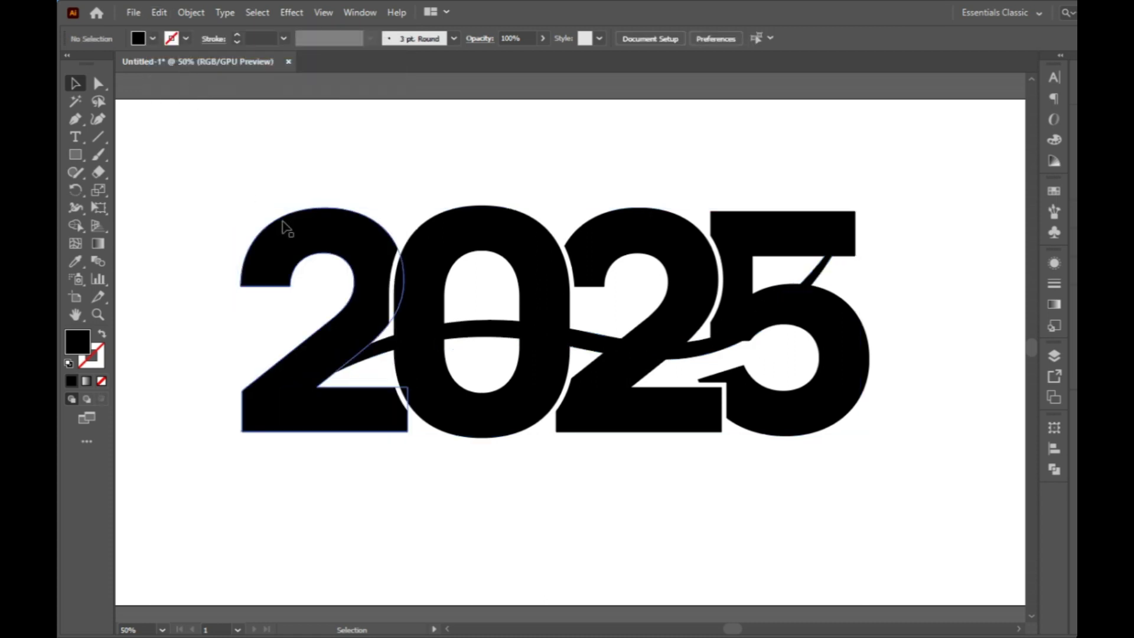
Group the four 2025 digits, leaving the wave out of the group
{"action": "left_click_drag", "start_coordinate": [324, 200], "coordinate": [771, 258]}
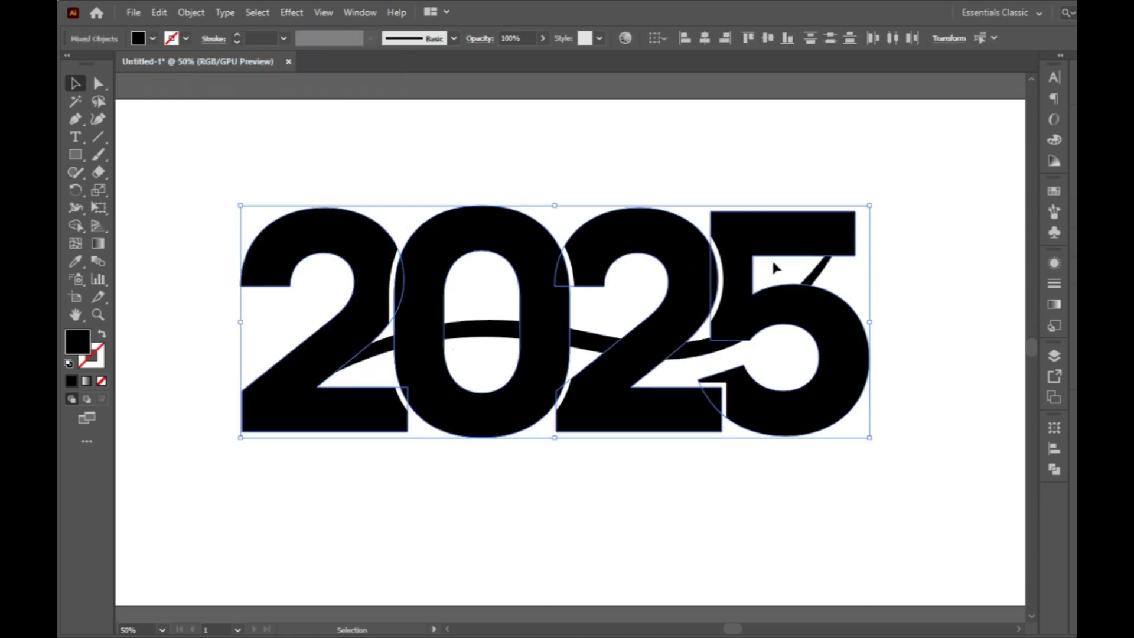
{"action": "right_click", "coordinate": [511, 235]}
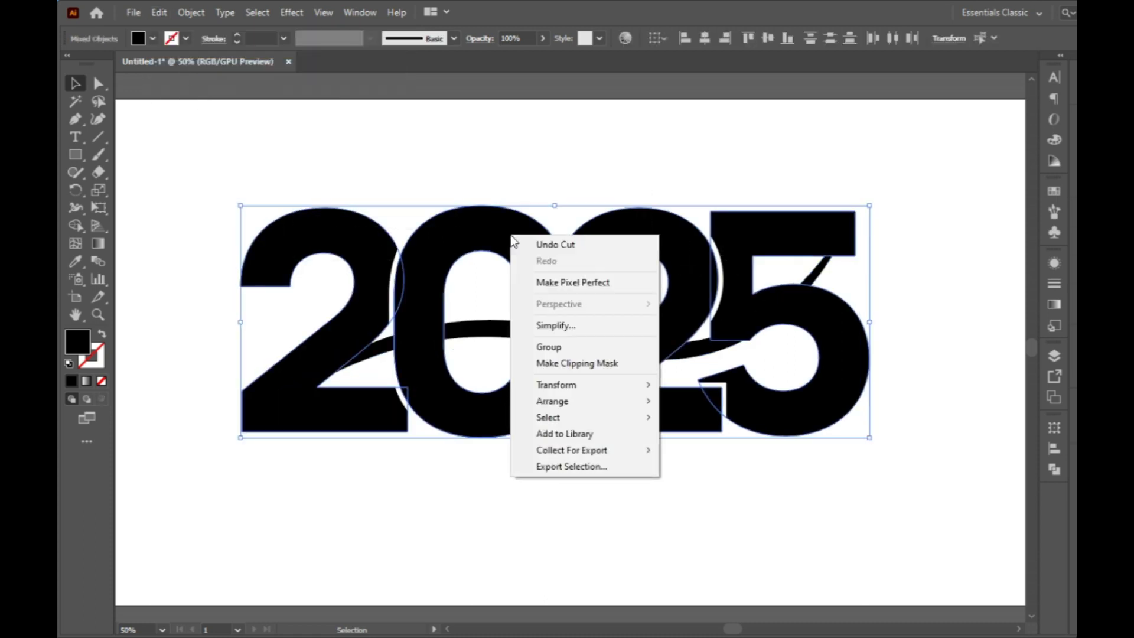
{"action": "left_click", "coordinate": [559, 349]}
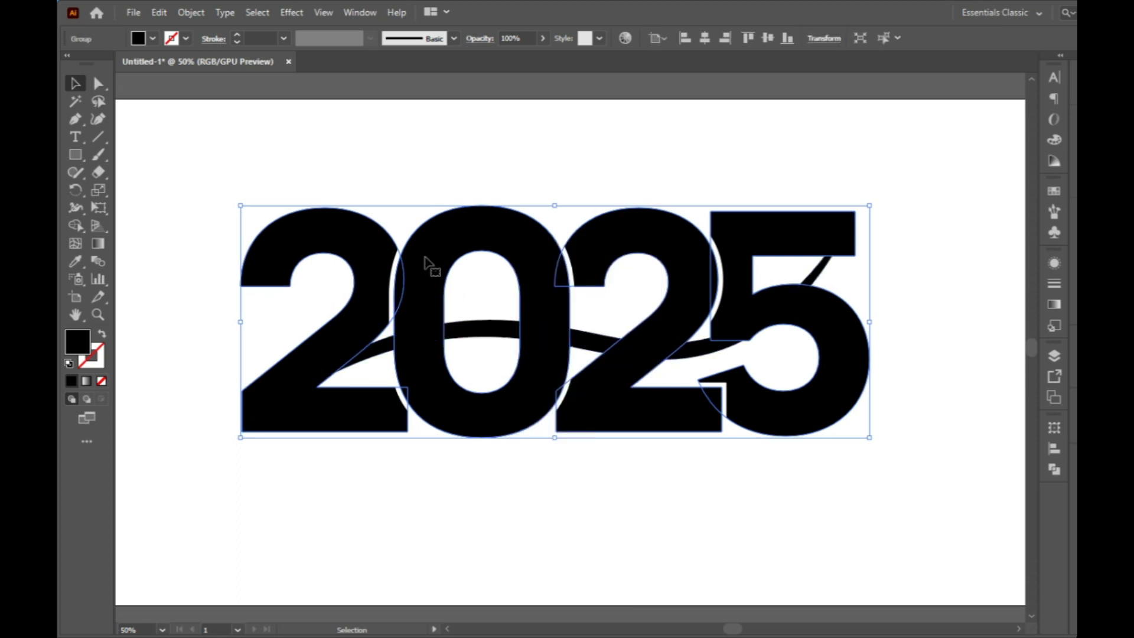
Add an opacity mask to the grouped 2025 digits with Clip turned off
{"action": "left_click", "coordinate": [360, 12]}
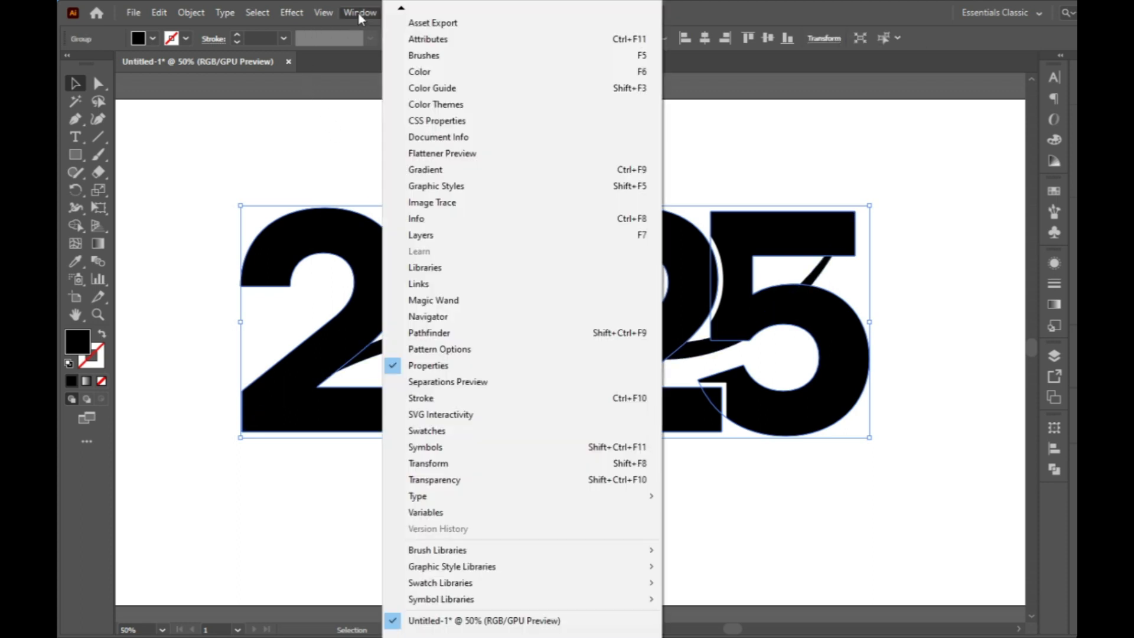
{"action": "left_click", "coordinate": [434, 481]}
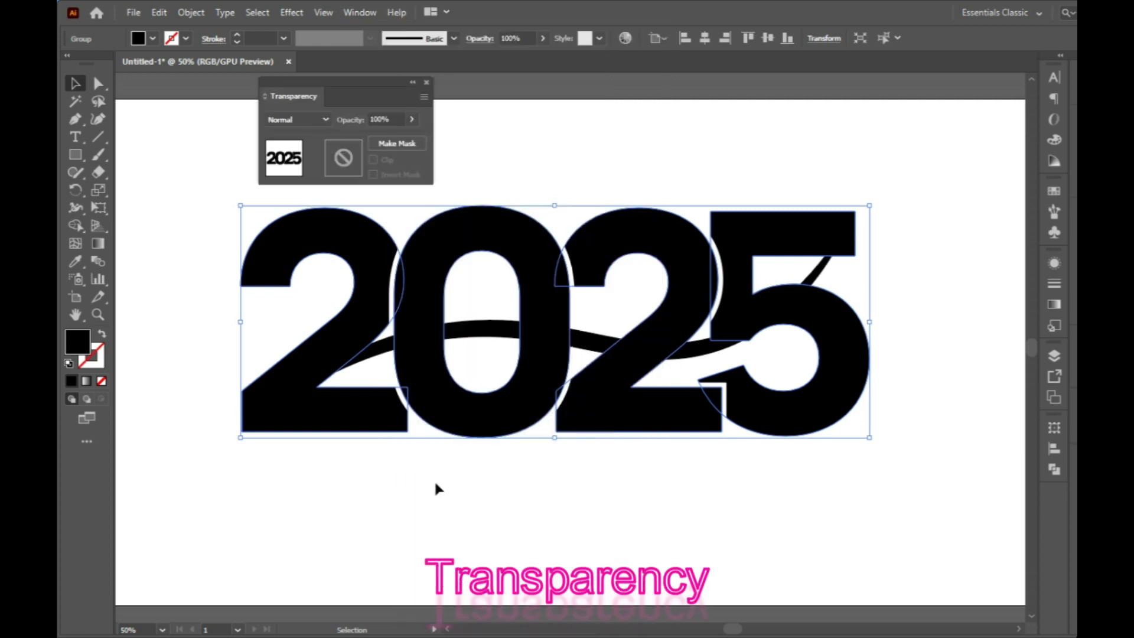
{"action": "double_click", "coordinate": [336, 160]}
{"action": "left_click", "coordinate": [373, 160]}
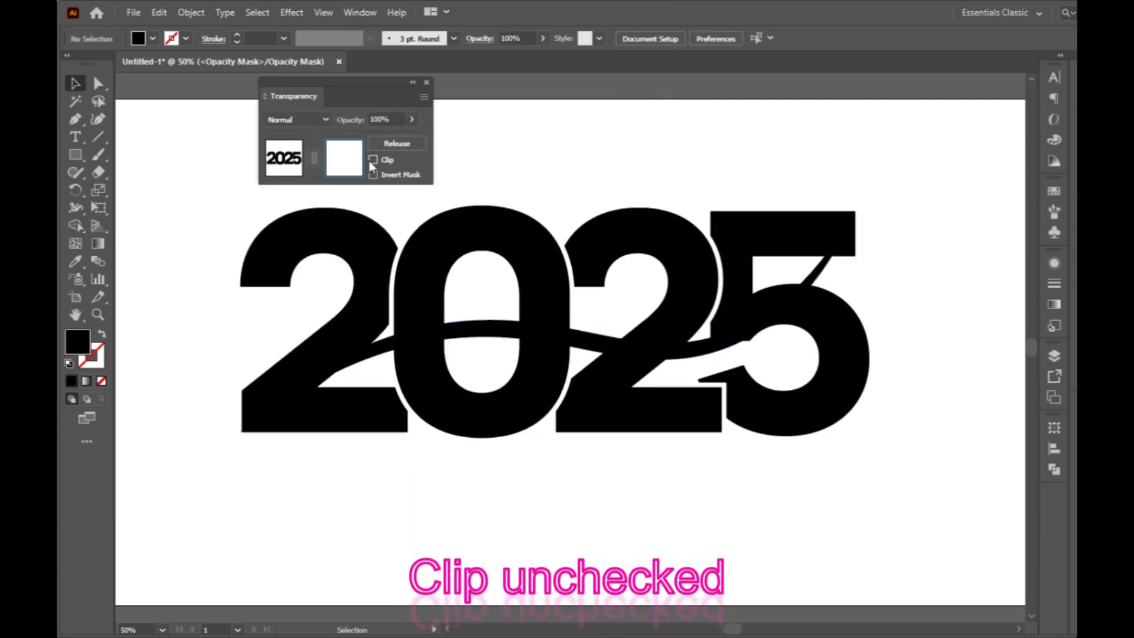
Paste the cut offset wave in front inside the digit group's opacity mask, return to the artwork and deselect it
{"action": "left_click", "coordinate": [159, 12]}
{"action": "left_click", "coordinate": [212, 116]}
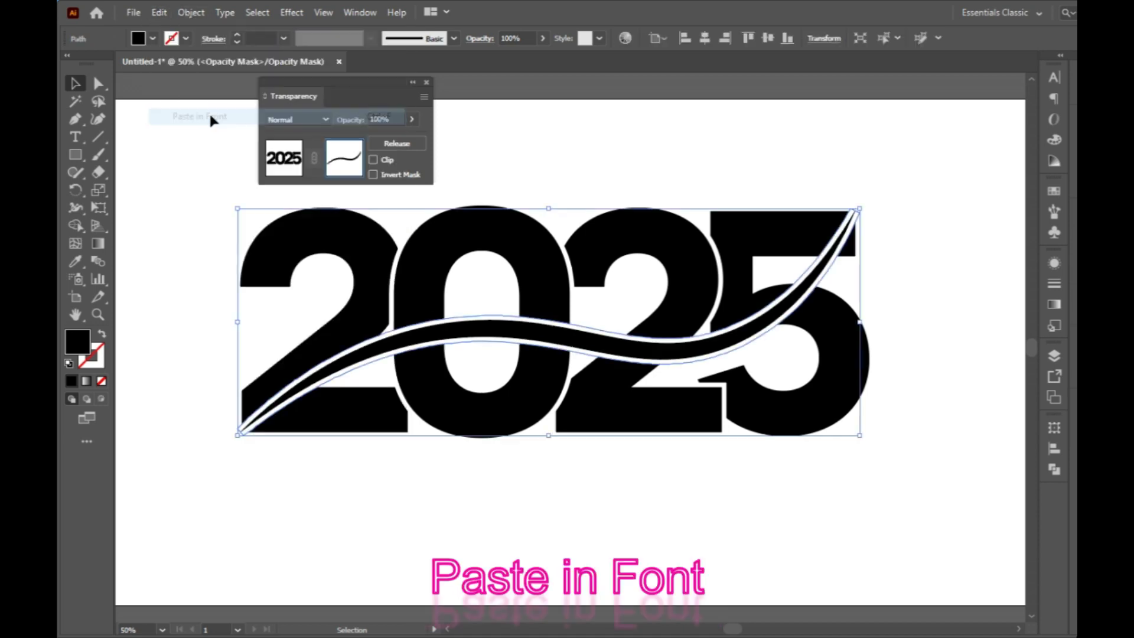
{"action": "left_click", "coordinate": [272, 160]}
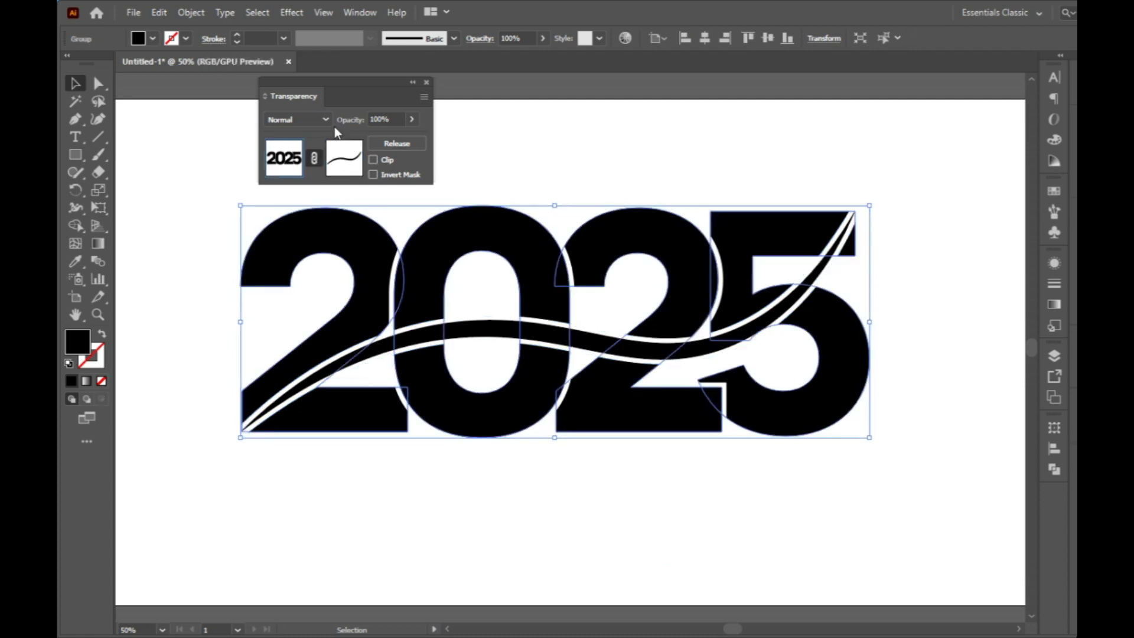
{"action": "left_click", "coordinate": [427, 83]}
{"action": "left_click", "coordinate": [427, 133]}
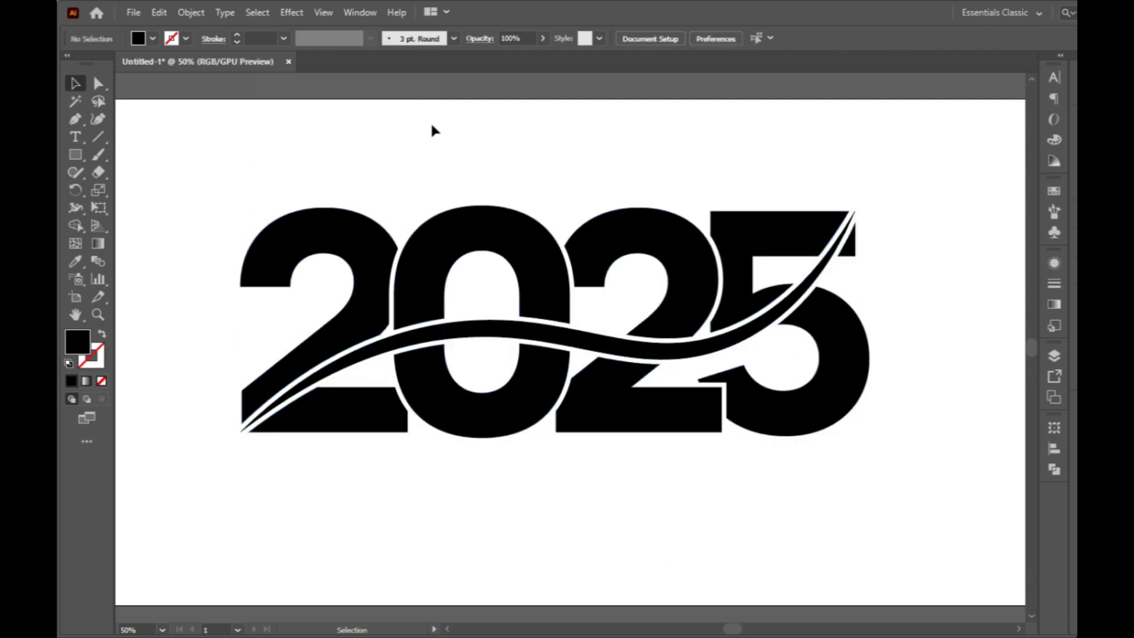
Fill the grouped 2025 digits and the wave with the bright red swatch
{"action": "left_click_drag", "start_coordinate": [319, 170], "coordinate": [752, 406]}
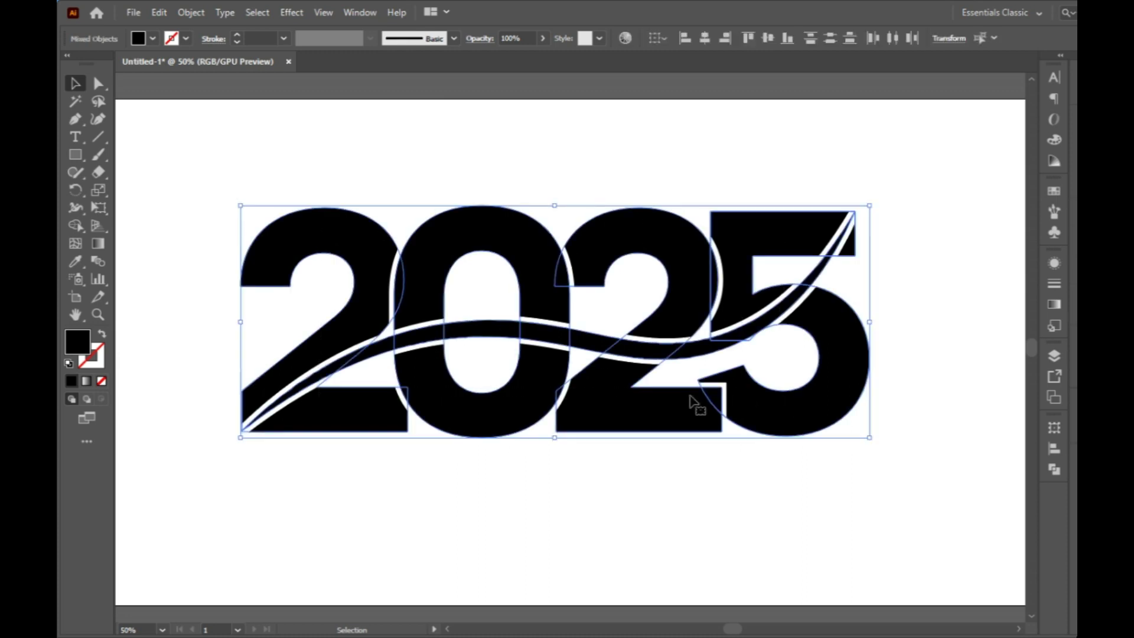
{"action": "left_click", "coordinate": [153, 39]}
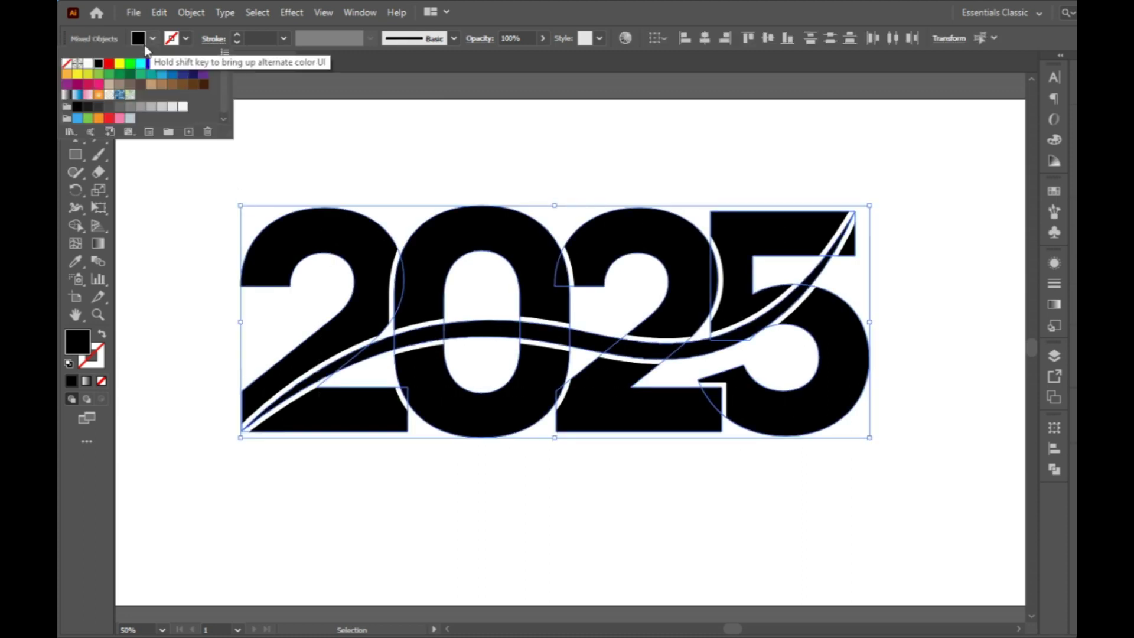
{"action": "left_click", "coordinate": [109, 64]}
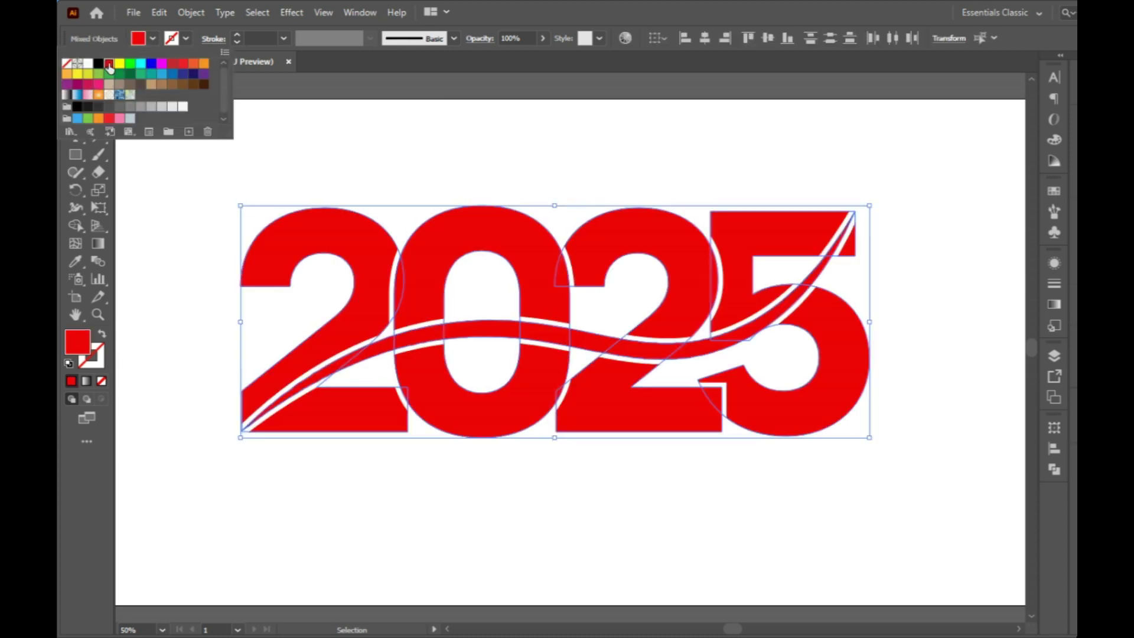
{"action": "left_click", "coordinate": [342, 160]}
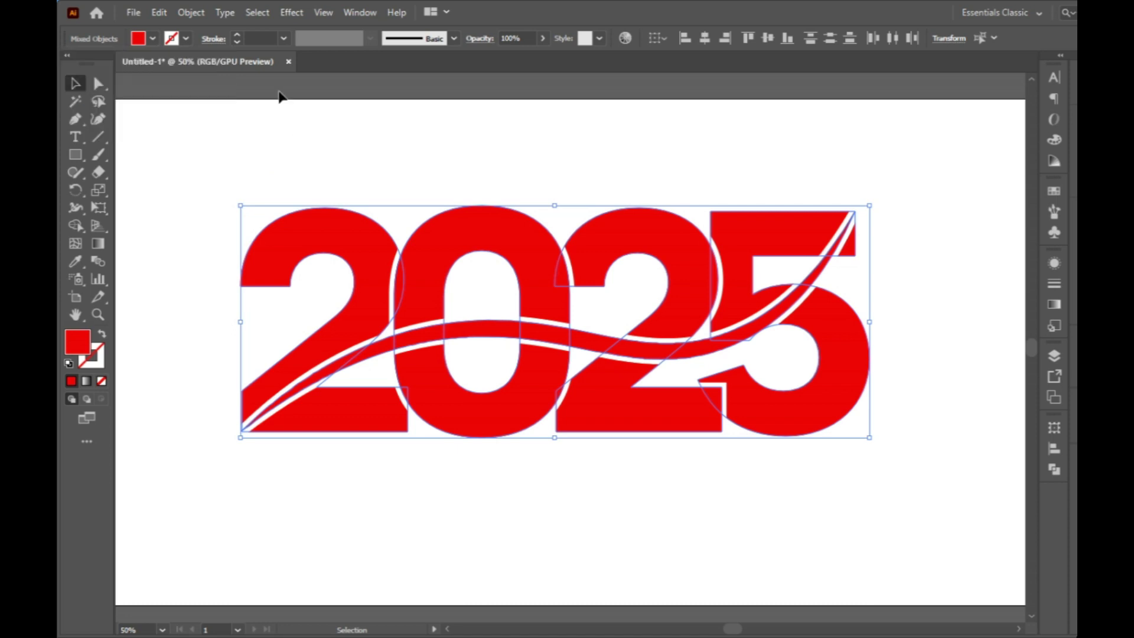
Apply a Multiply drop shadow to the digits and wave with 75% opacity, 7 px X and Y offsets, 5 px blur and black colour
{"action": "left_click", "coordinate": [292, 12]}
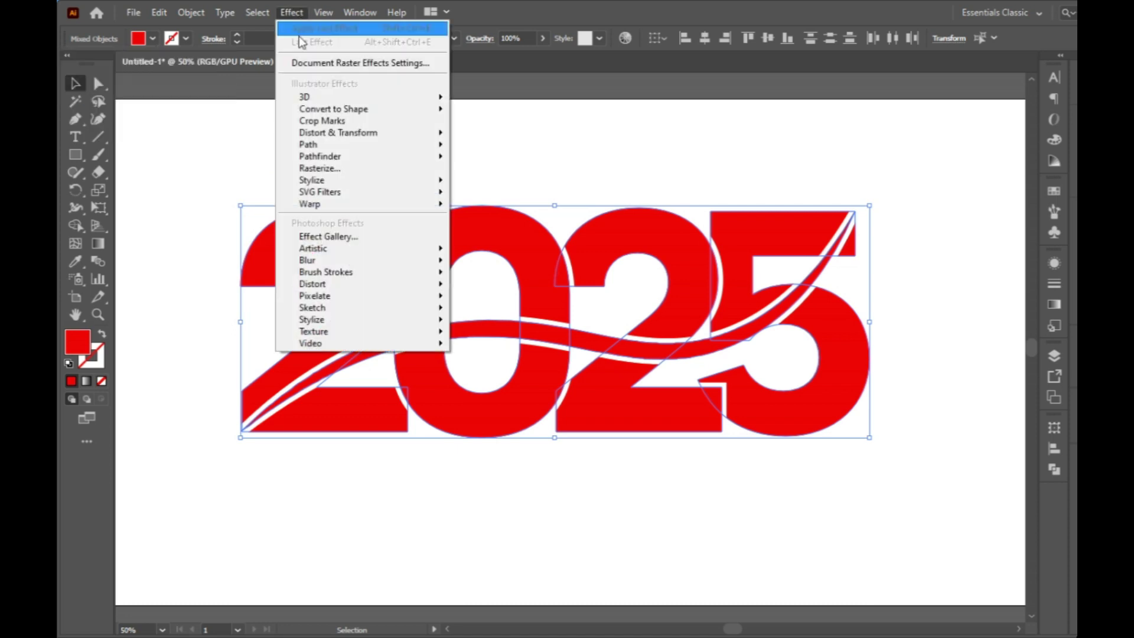
{"action": "mouse_move", "coordinate": [322, 180]}
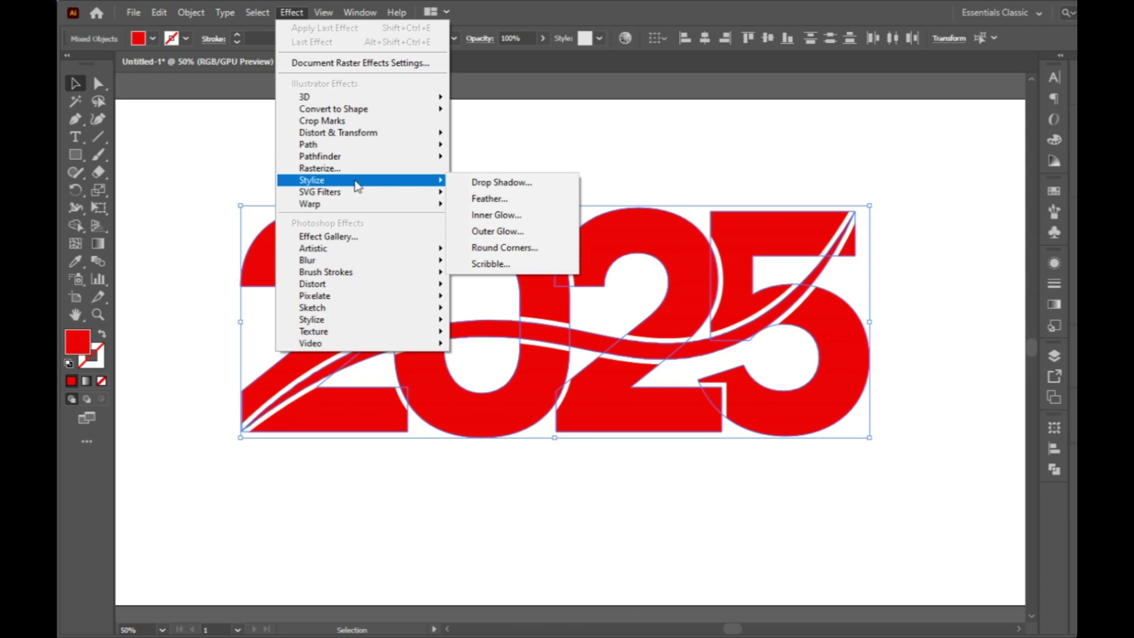
{"action": "left_click", "coordinate": [484, 183]}
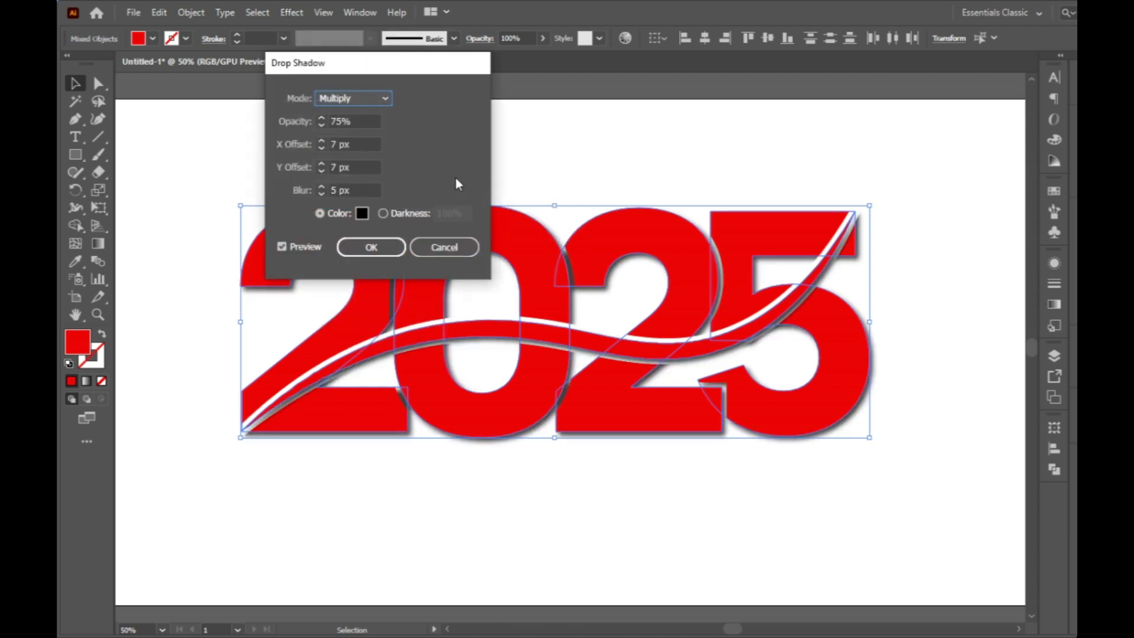
{"action": "left_click", "coordinate": [372, 247]}
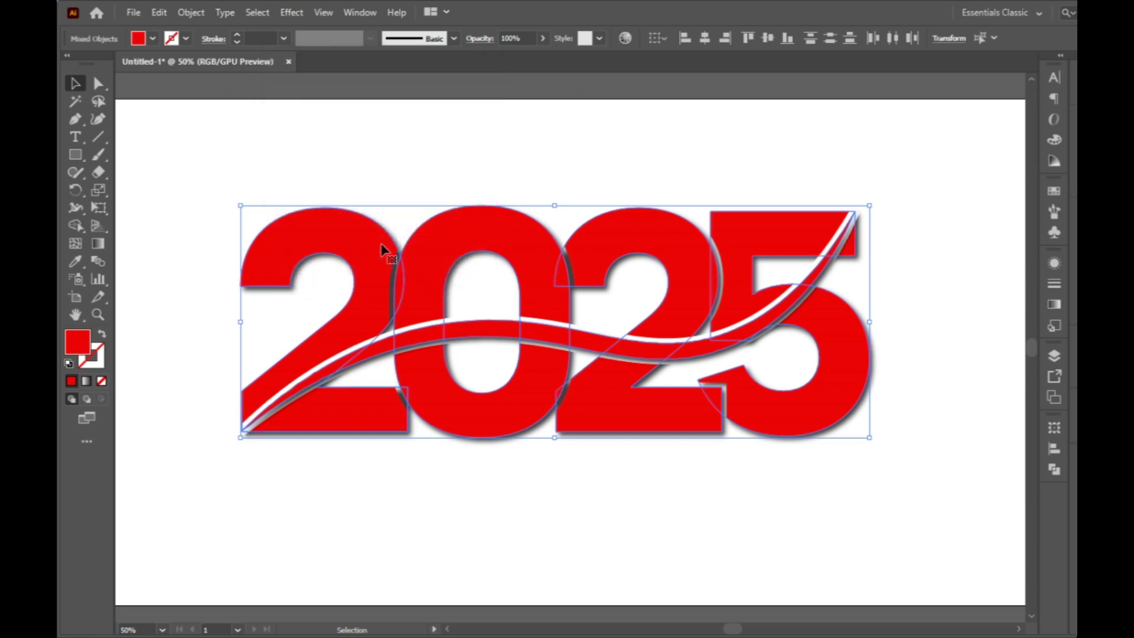